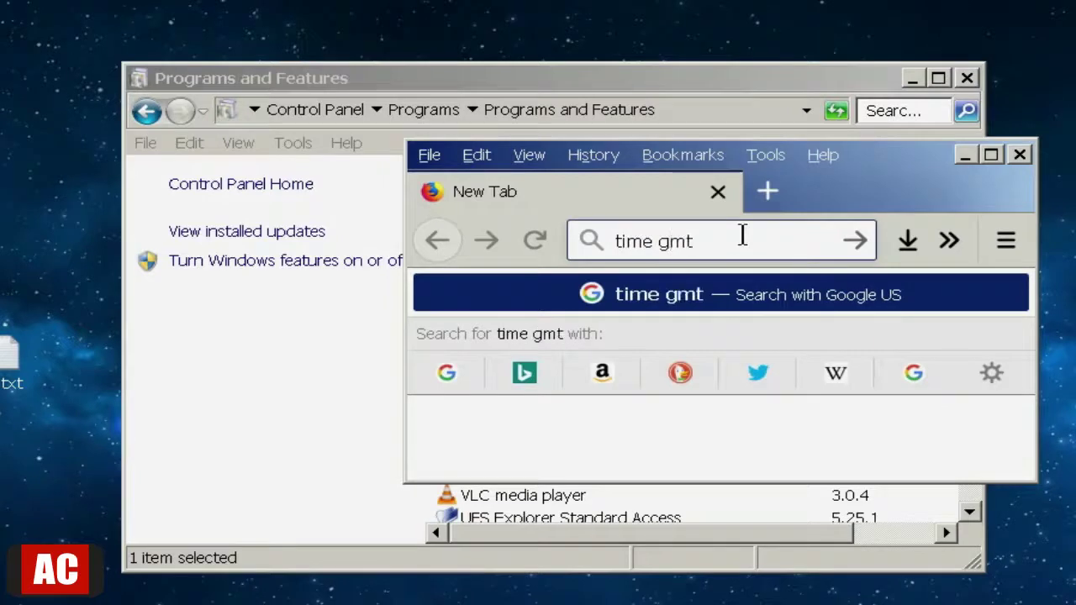
- Search the web for "time gmt" to check the current time, and close the browser
{"action": "key", "text": "Return"}
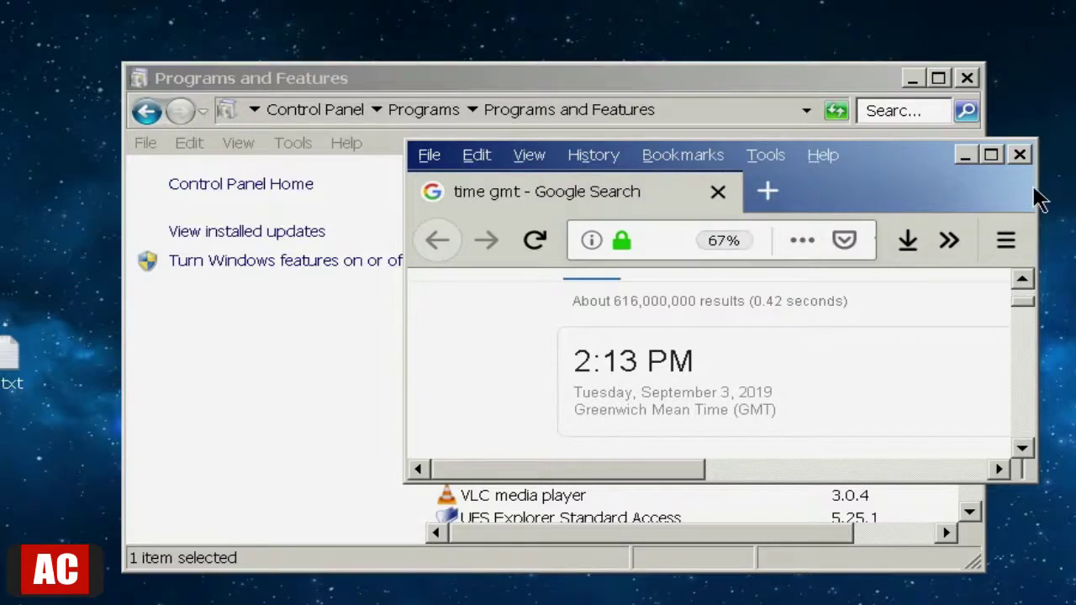
{"action": "left_click", "coordinate": [1020, 156]}
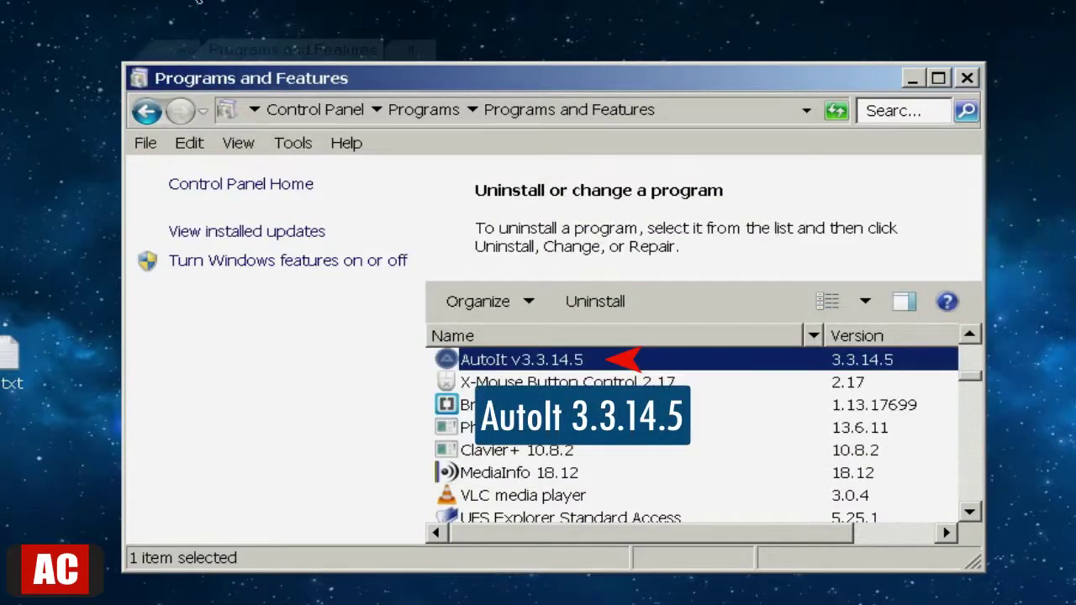
- Check the properties of AutoIt Script 9.au3 in the as folder, including which program opens it
{"action": "left_click", "coordinate": [168, 51]}
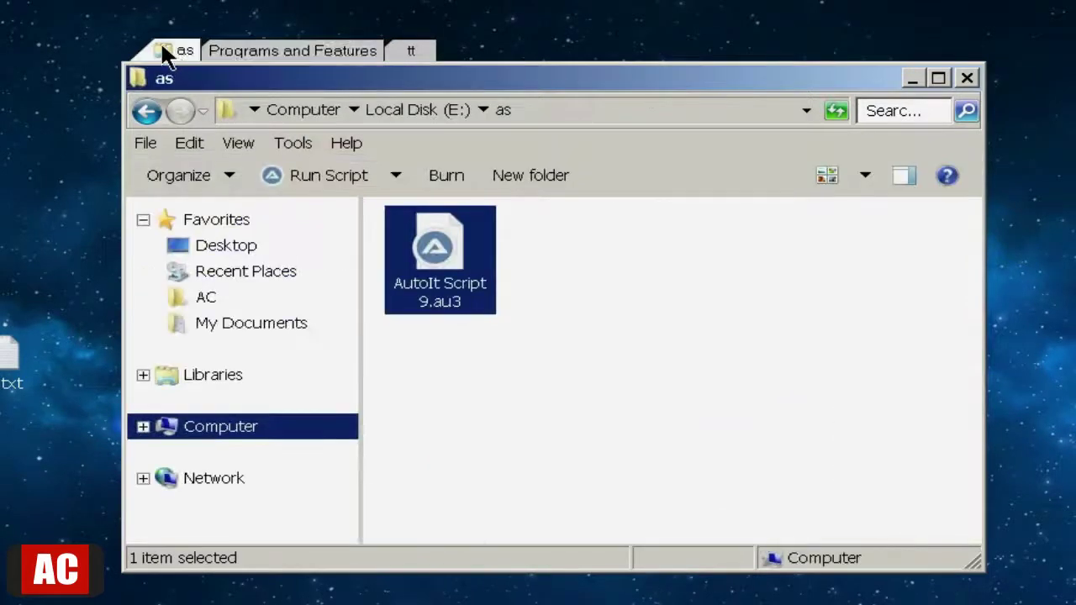
{"action": "right_click", "coordinate": [489, 256]}
{"action": "left_click", "coordinate": [644, 591]}
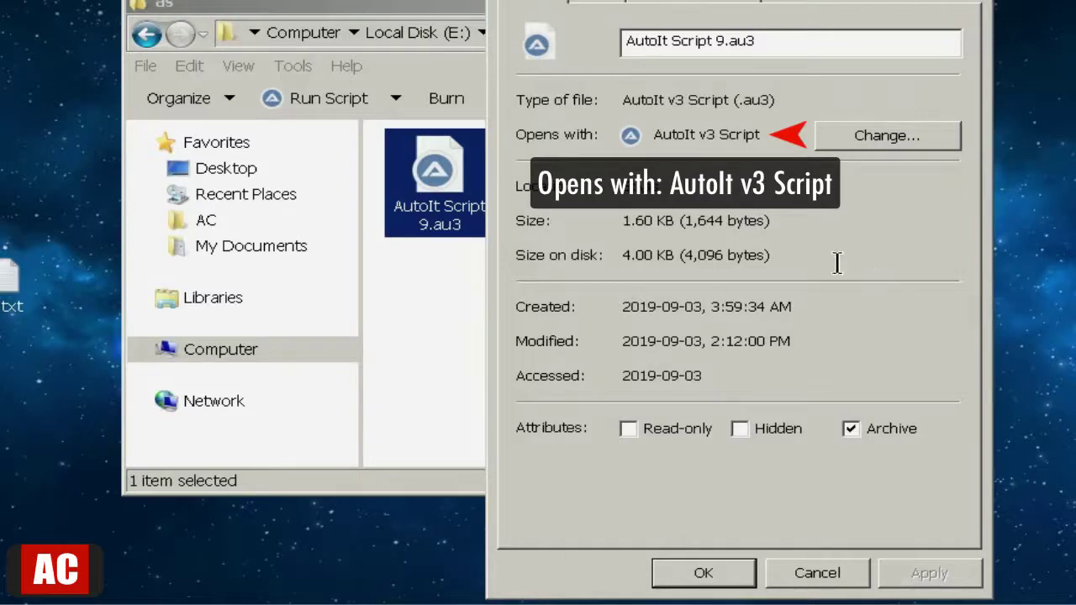
{"action": "left_click", "coordinate": [717, 576]}
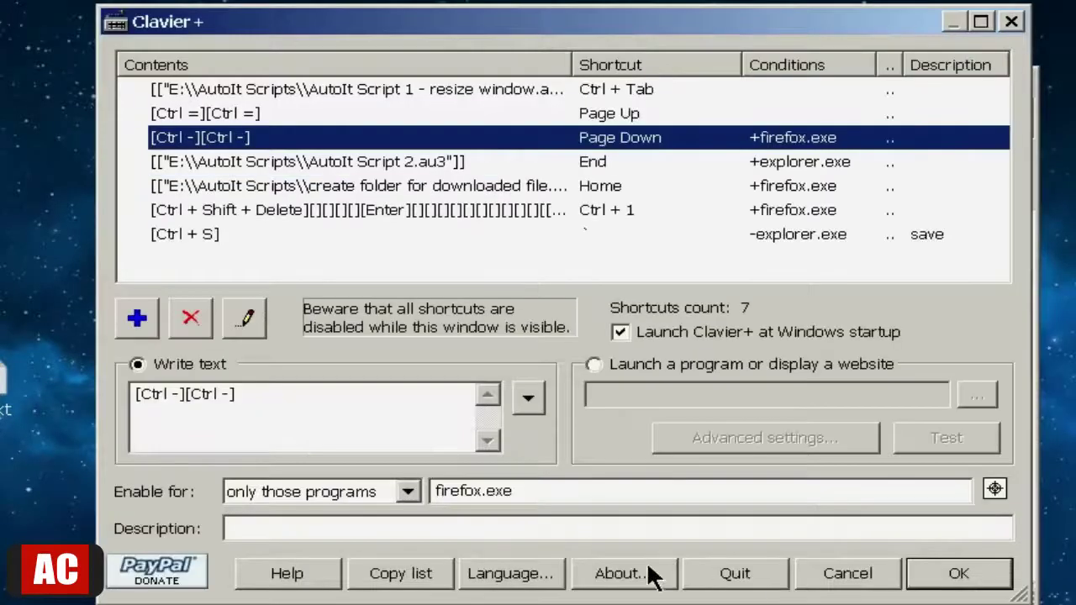
- Check the version information of Clavier+ and close it
{"action": "left_click", "coordinate": [652, 573]}
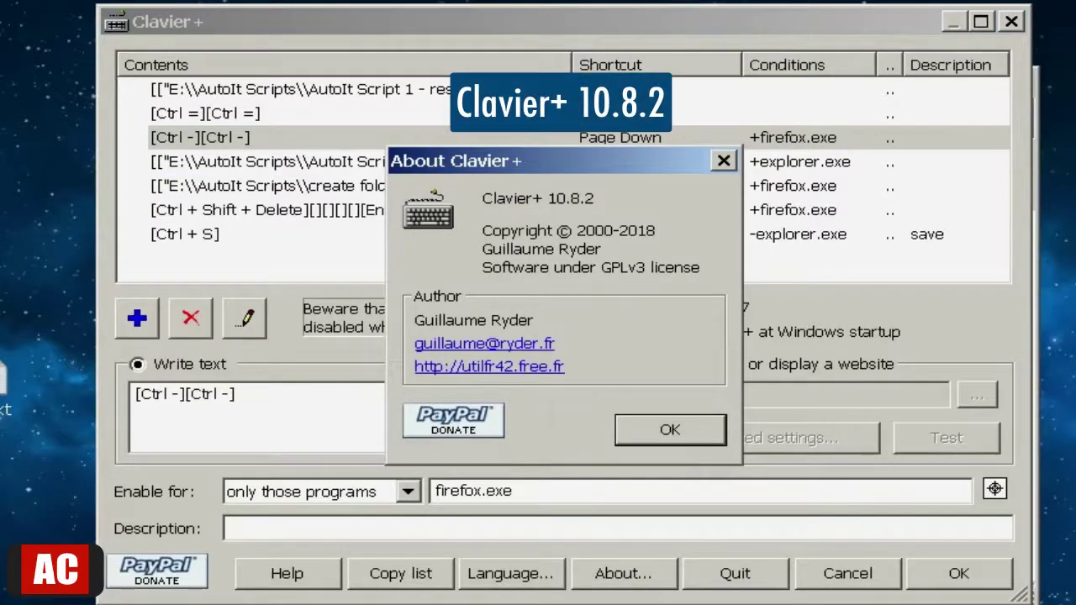
{"action": "left_click", "coordinate": [670, 430]}
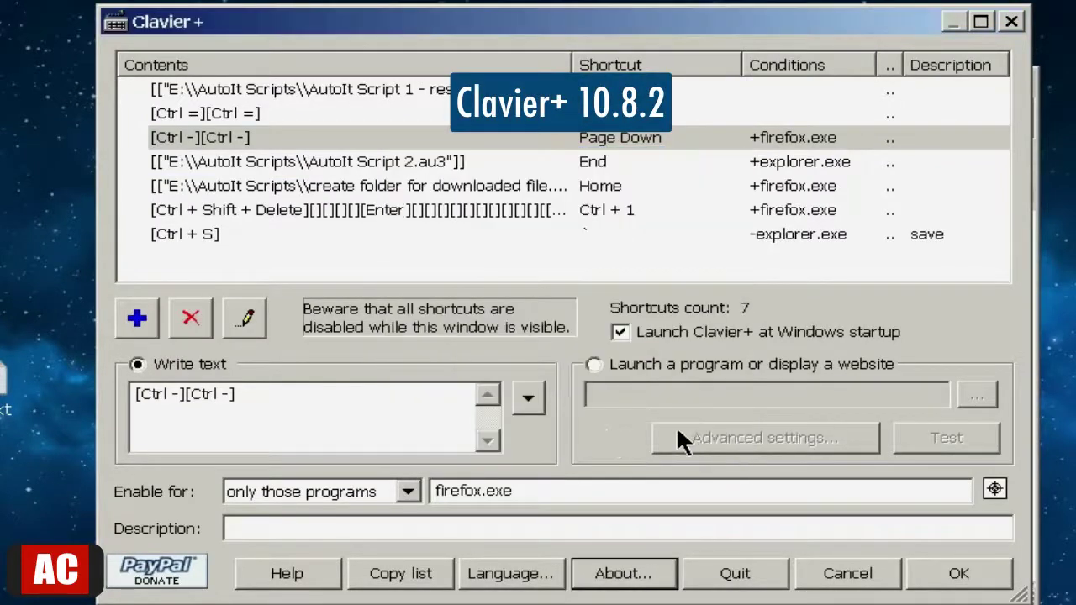
- Add a new shortcut entry that launches a program and assign Page Up to it
{"action": "left_click", "coordinate": [137, 323]}
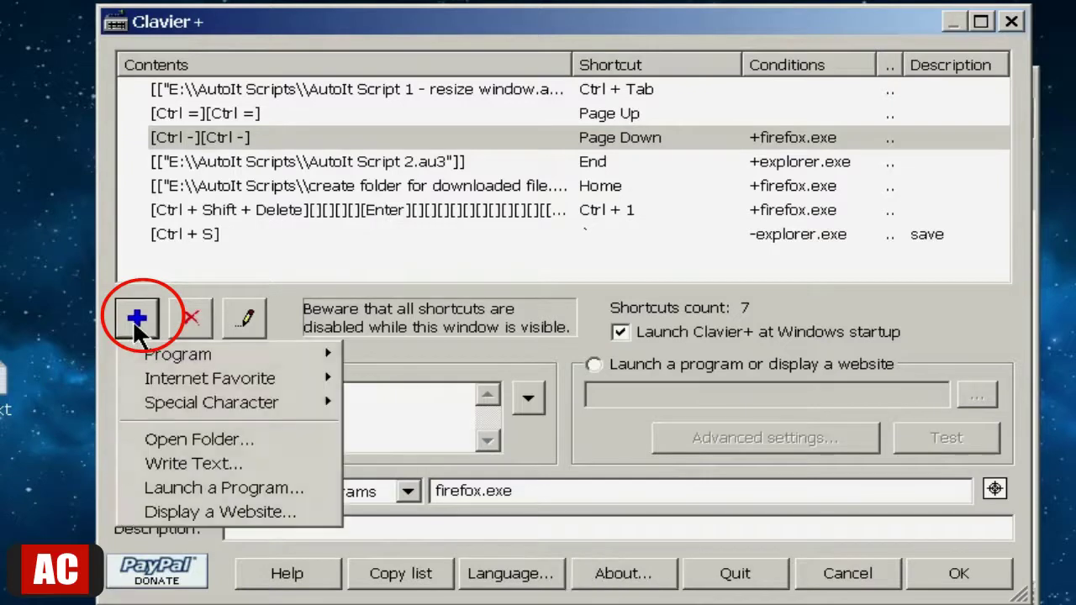
{"action": "left_click", "coordinate": [126, 493]}
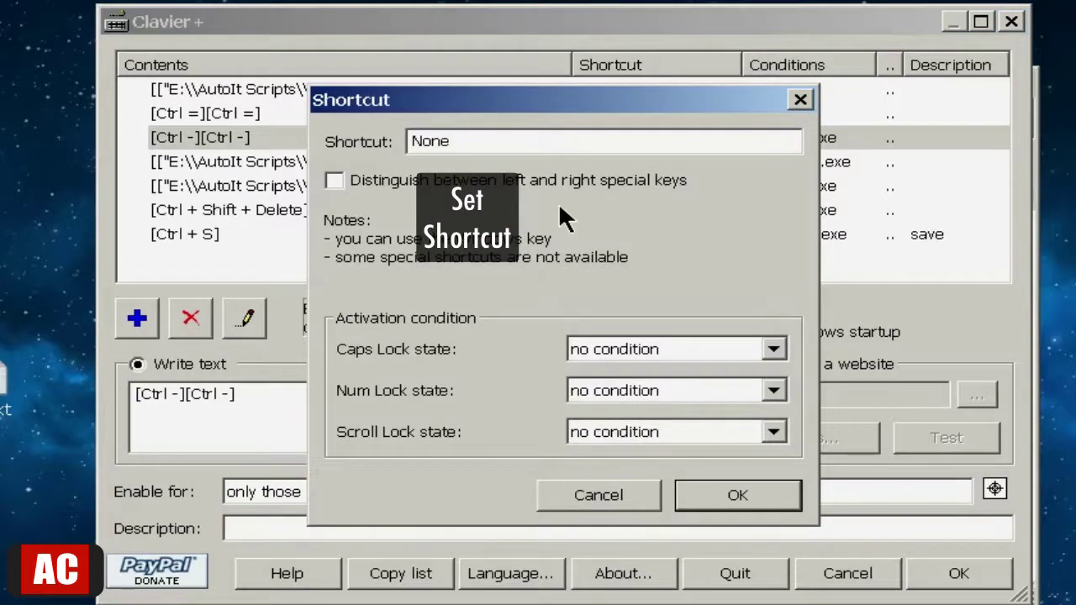
{"action": "key", "text": "Page_Up"}
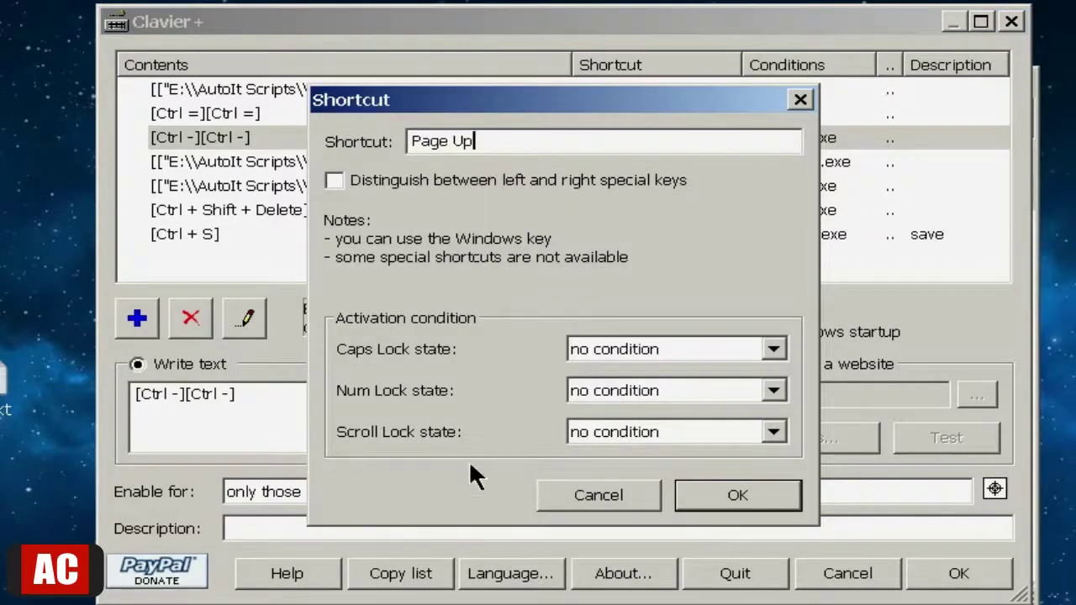
{"action": "left_click", "coordinate": [776, 496]}
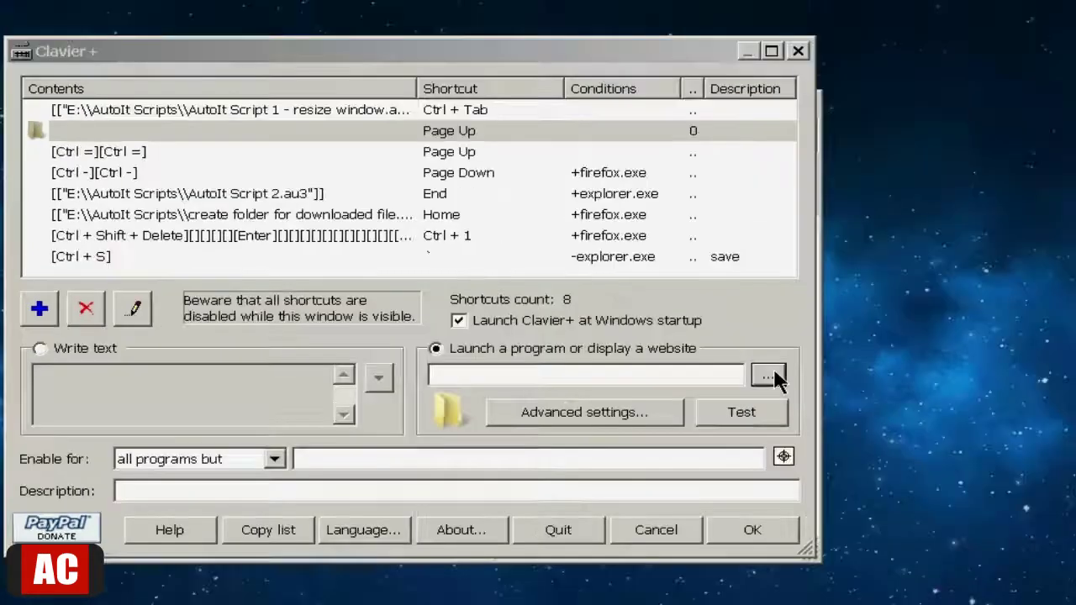
- Set the new Page Up entry to launch AutoIt Script 9.au3 from E:\as
{"action": "left_click", "coordinate": [977, 395]}
{"action": "left_click", "coordinate": [371, 156]}
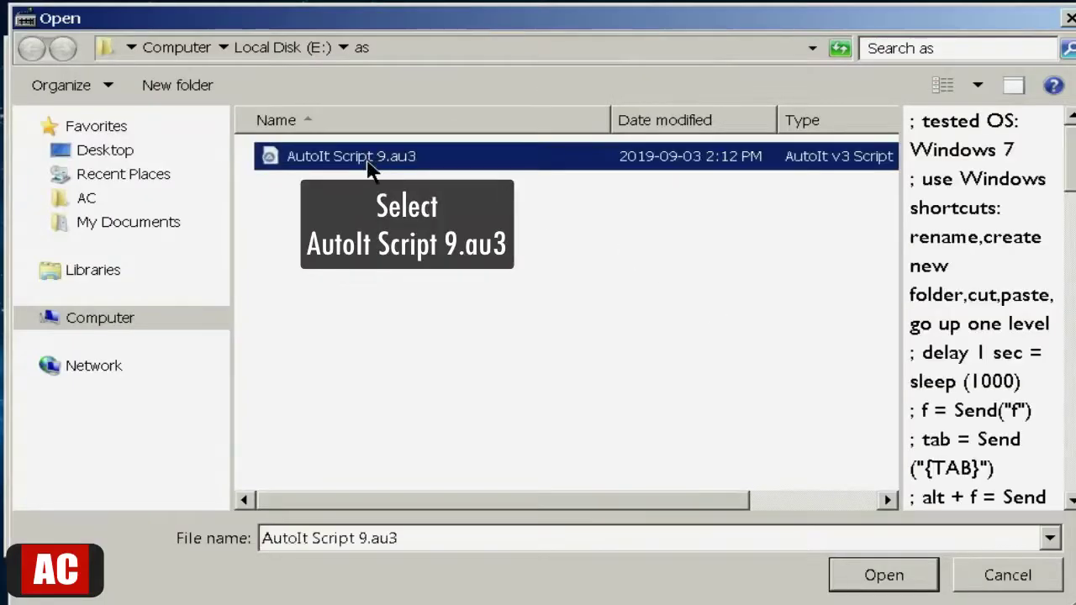
{"action": "left_click", "coordinate": [889, 576]}
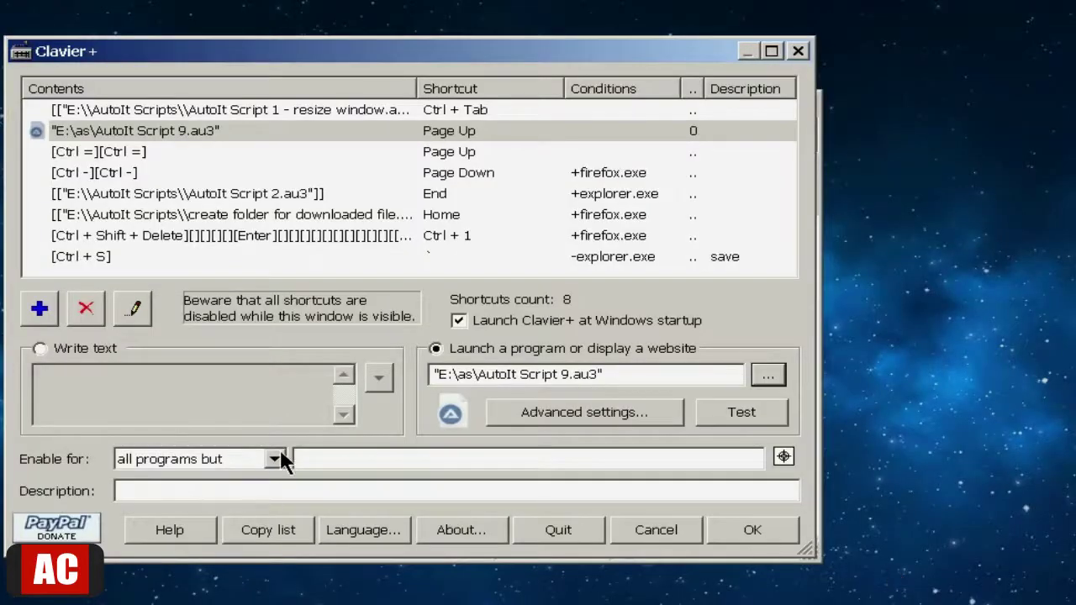
- Enable the Page Up entry for only those programs, pick explorer.exe from the open folder window, and save the shortcuts
{"action": "left_click", "coordinate": [274, 458]}
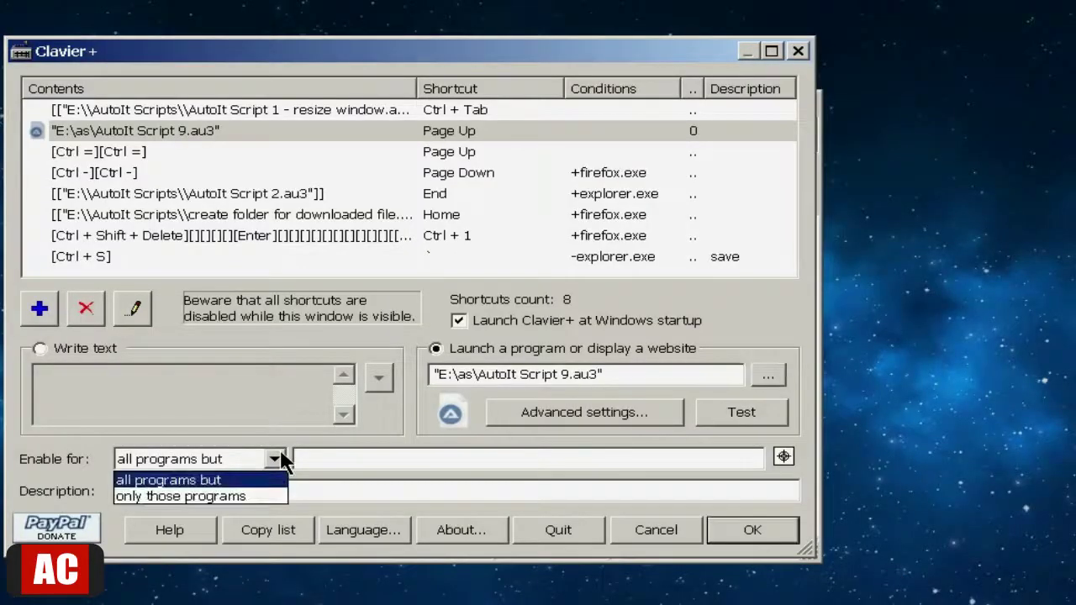
{"action": "left_click", "coordinate": [278, 498]}
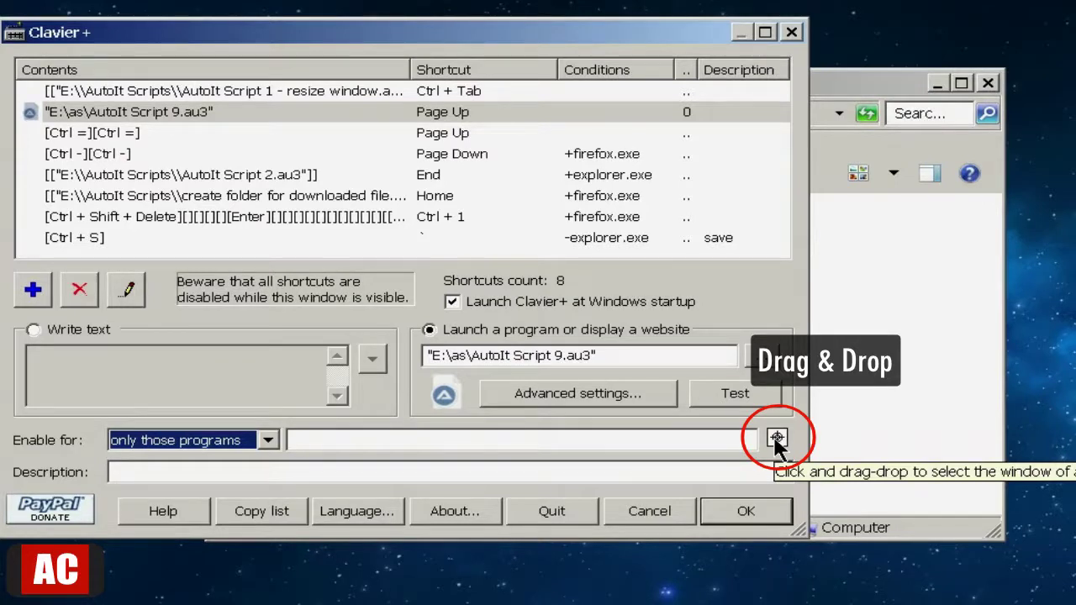
{"action": "left_click_drag", "start_coordinate": [776, 439], "coordinate": [902, 377]}
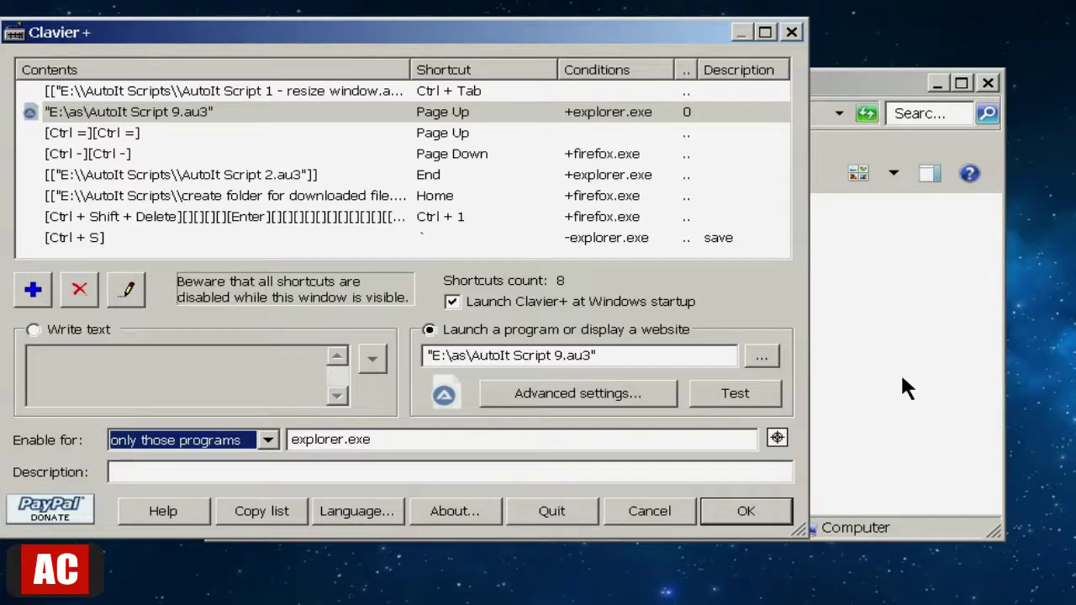
{"action": "left_click", "coordinate": [775, 515]}
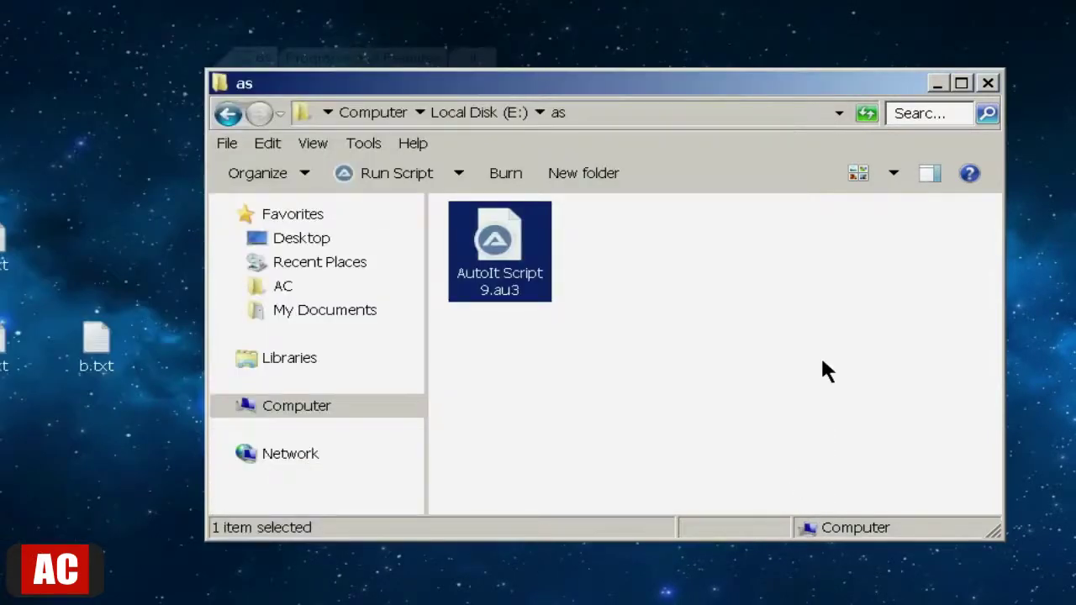
- In the tt folder, move the four Subpictures_20 chapter files into a new folder named "Subpictures_20-chapter 2_" using the script shortcut
{"action": "left_click", "coordinate": [462, 60]}
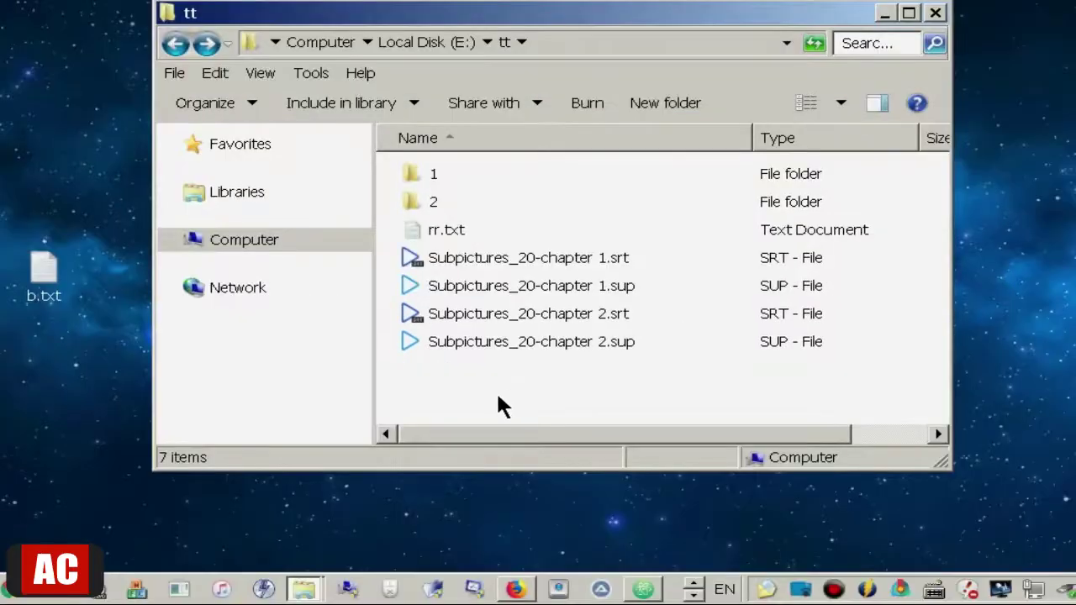
{"action": "left_click_drag", "start_coordinate": [549, 465], "coordinate": [737, 326]}
{"action": "left_click_drag", "start_coordinate": [685, 256], "coordinate": [685, 257]}
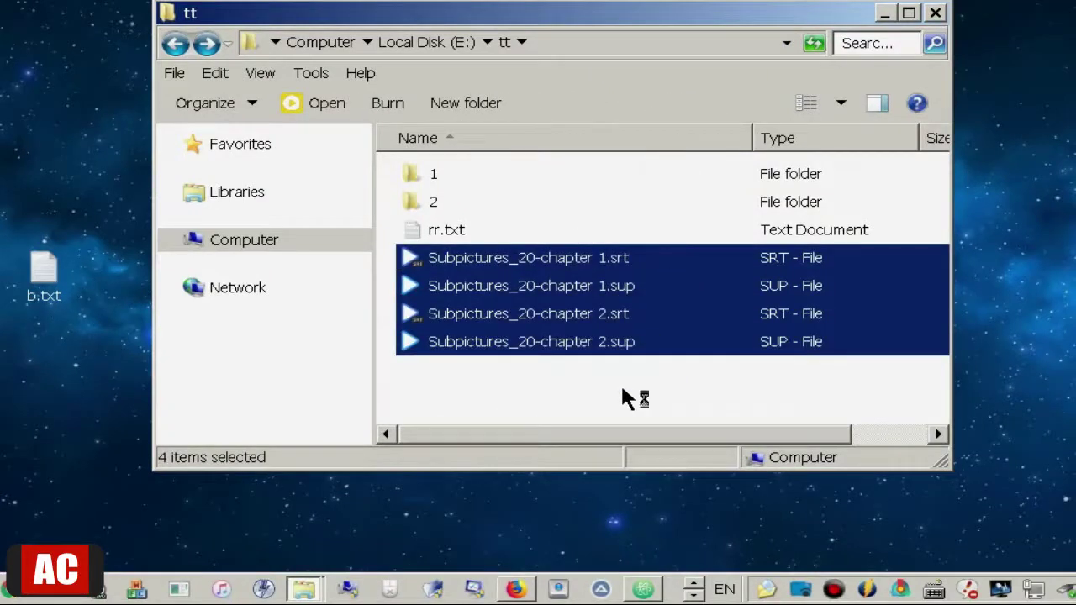
{"action": "key", "text": "F2"}
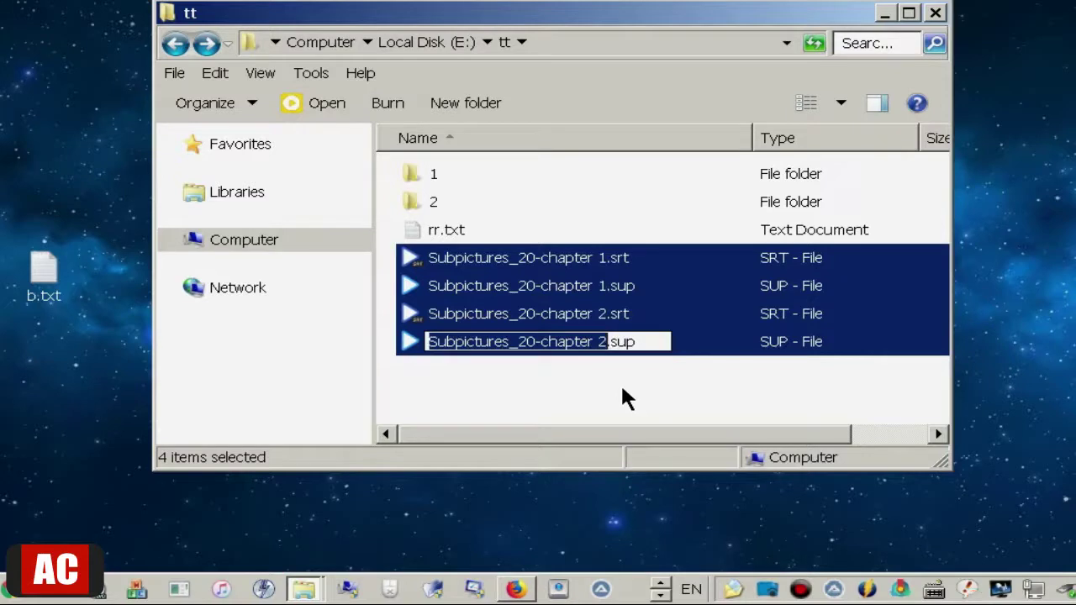
{"action": "key", "text": "Escape"}
{"action": "key", "text": "ctrl+shift+n"}
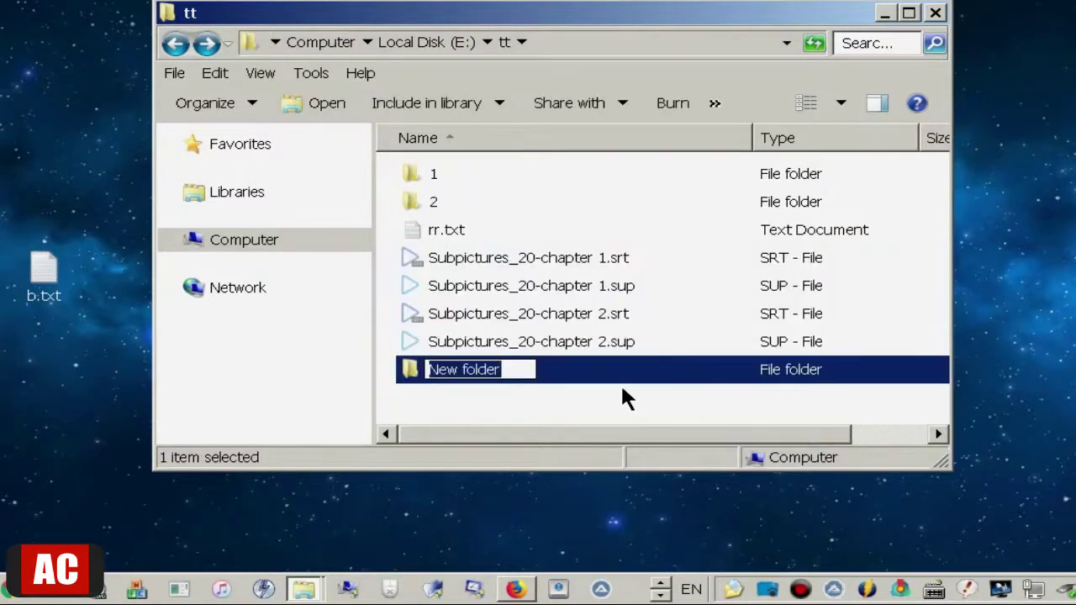
{"action": "type", "text": "Subpictures_20-chapter 2_"}
{"action": "key", "text": "Return"}
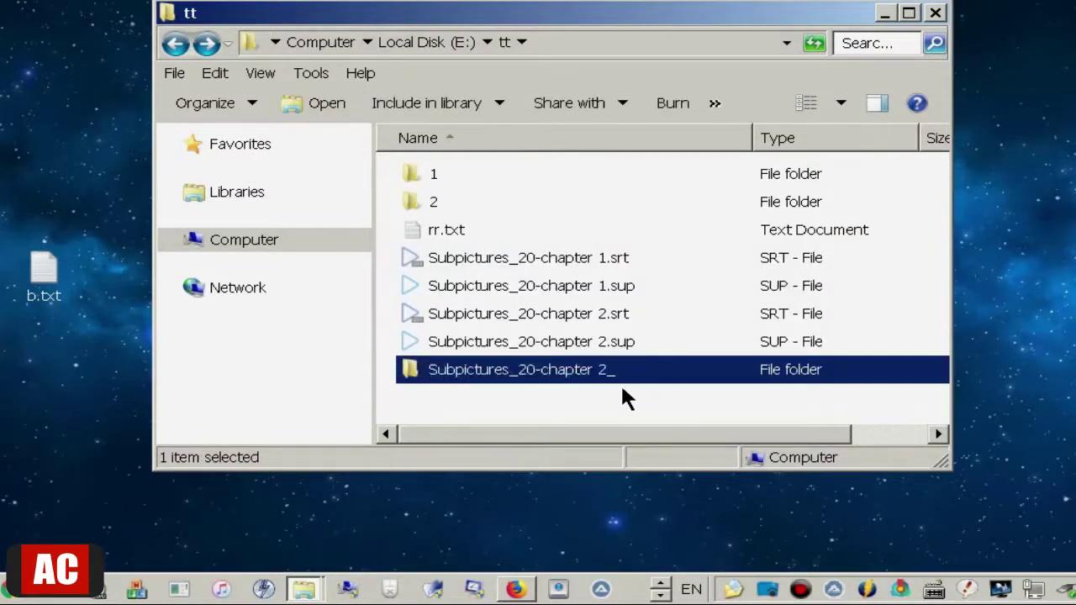
{"action": "key", "text": "Return"}
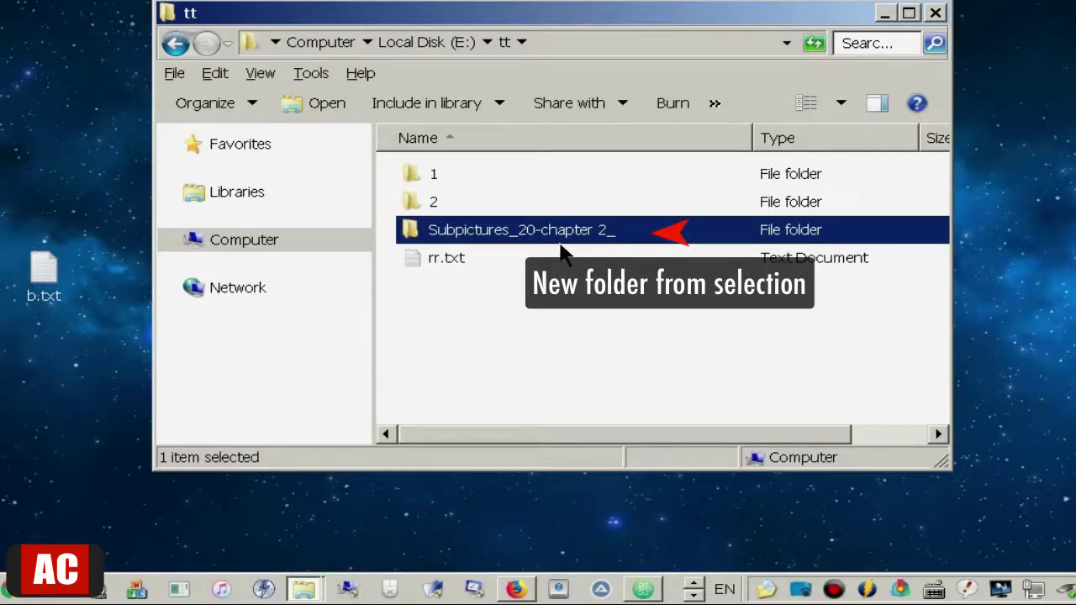
- Examine the contents of the Subpictures_20-chapter 2_ folder and return to tt
{"action": "left_click", "coordinate": [457, 260]}
{"action": "left_click", "coordinate": [521, 238]}
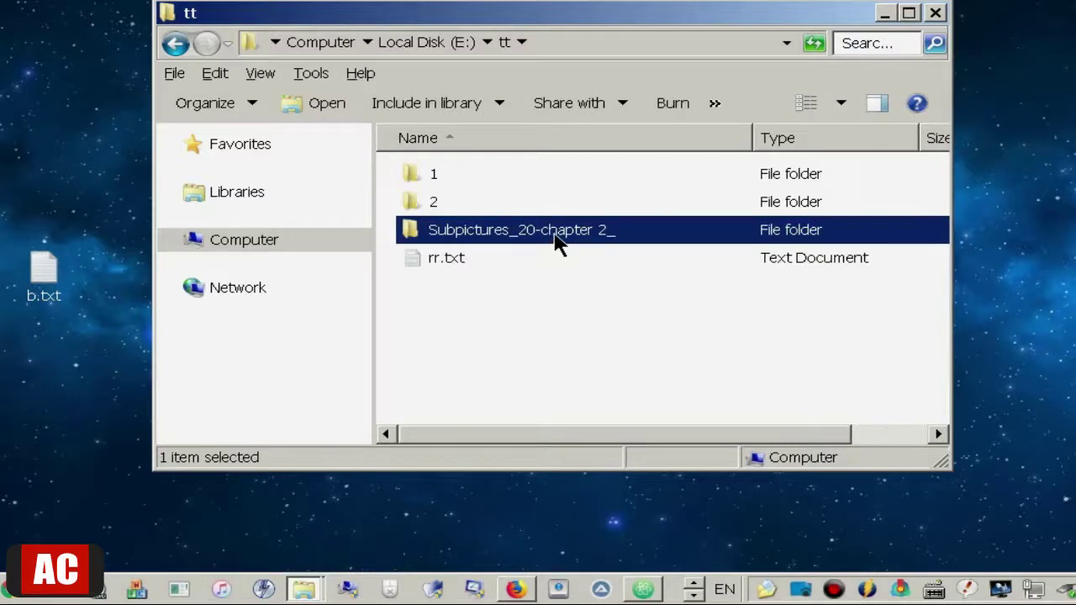
{"action": "double_click", "coordinate": [558, 240]}
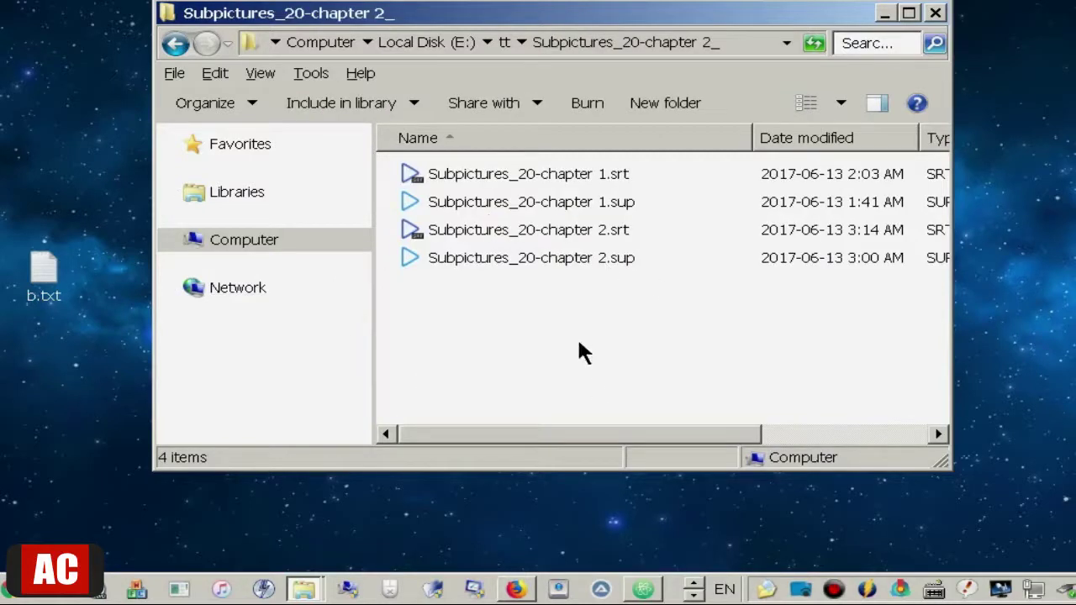
{"action": "left_click", "coordinate": [176, 45]}
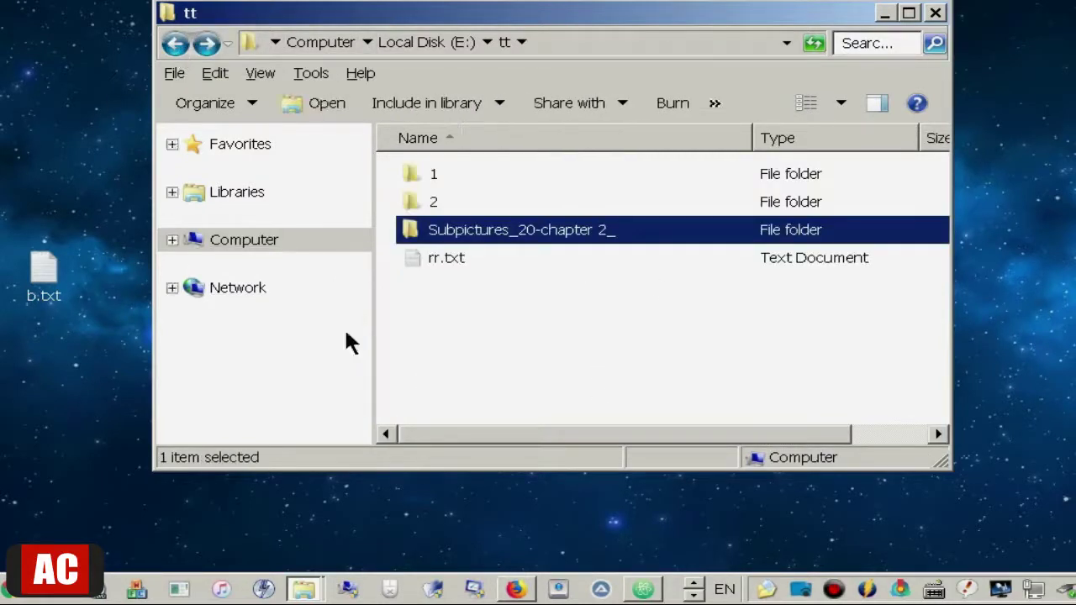
- Run the New Folder from Selection script on folder 1 to move it into its own new folder
{"action": "left_click", "coordinate": [531, 378]}
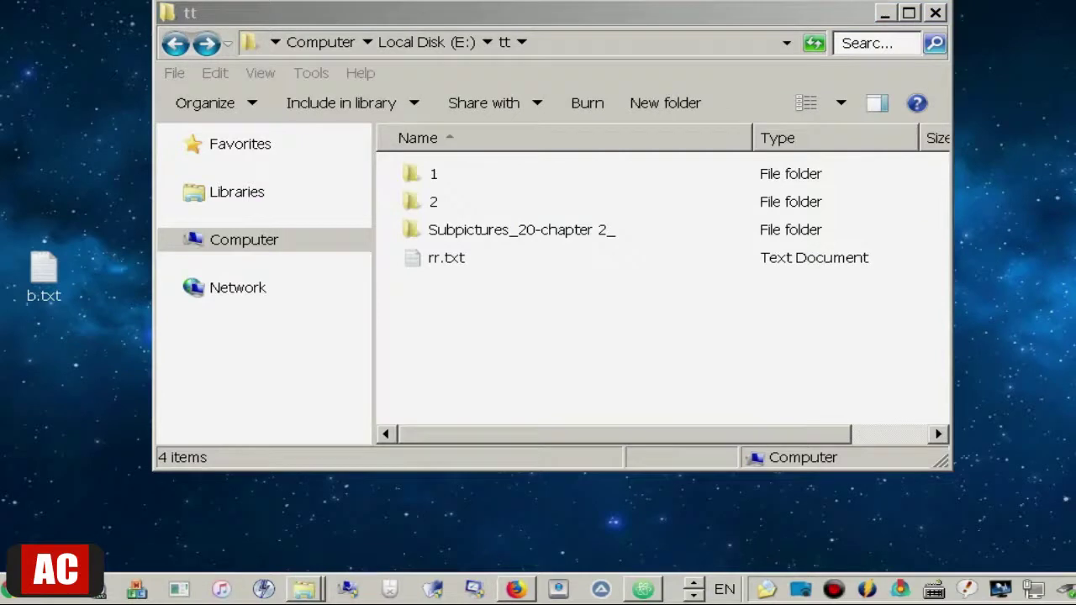
{"action": "left_click", "coordinate": [545, 25]}
{"action": "left_click", "coordinate": [435, 177]}
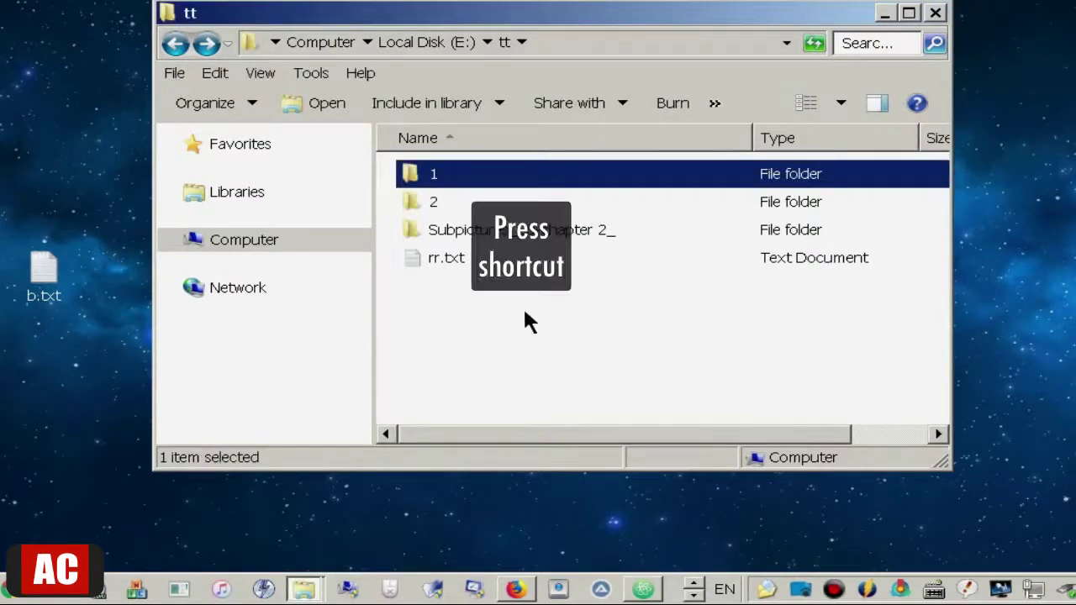
{"action": "key", "text": "ctrl+alt+t"}
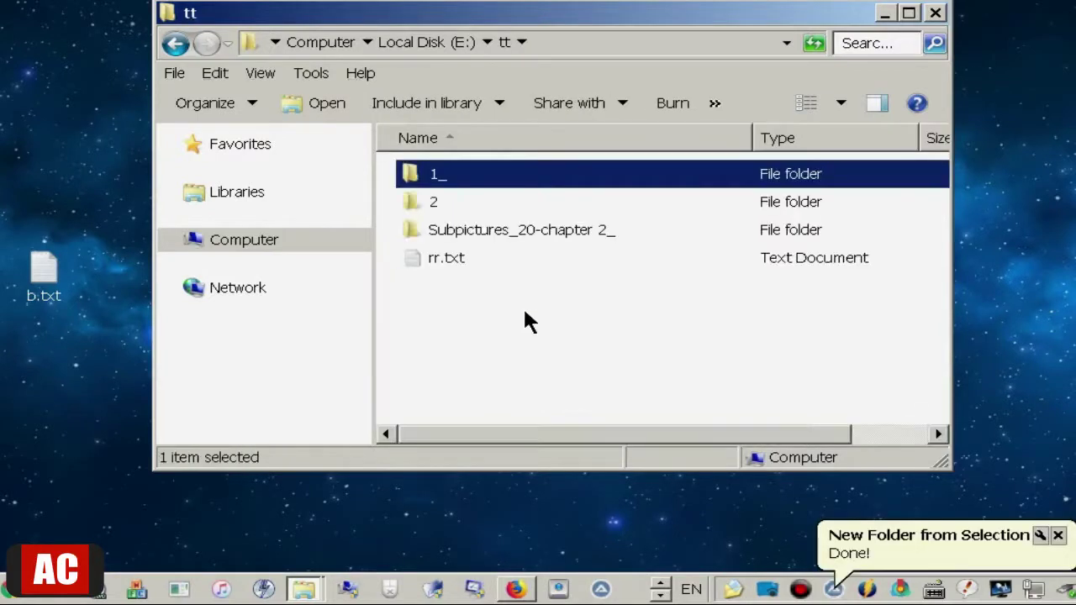
- Examine the contents of the 1_ folder and return to tt
{"action": "double_click", "coordinate": [475, 177]}
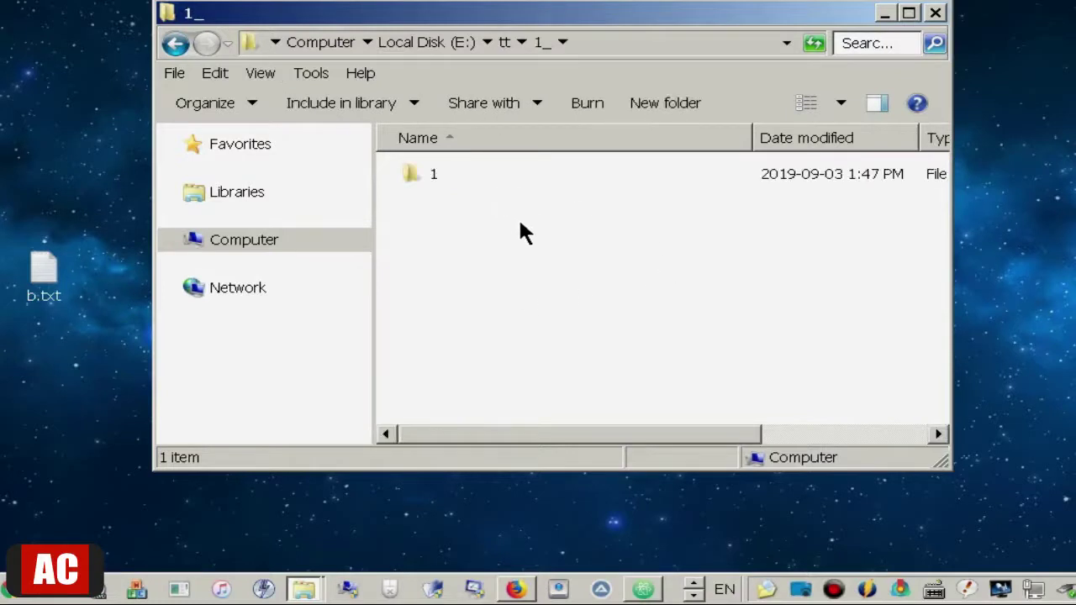
{"action": "left_click", "coordinate": [177, 42]}
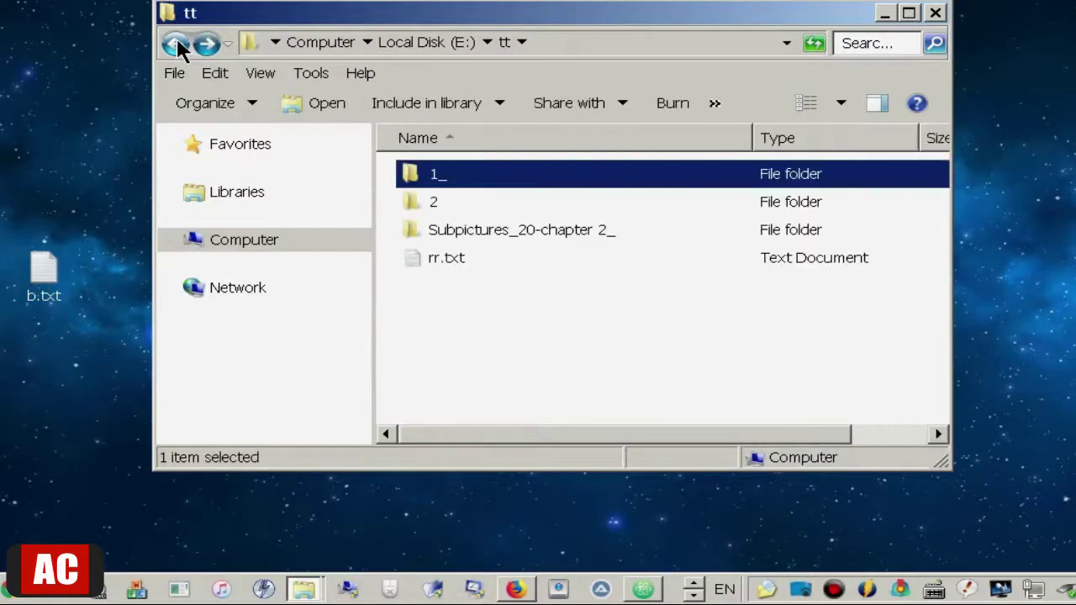
- In tt, move folders 1_, 2, Subpictures_20-chapter 2_ and rr.txt into a new folder named "1__" using the script shortcut, and check its contents
{"action": "left_click", "coordinate": [542, 372]}
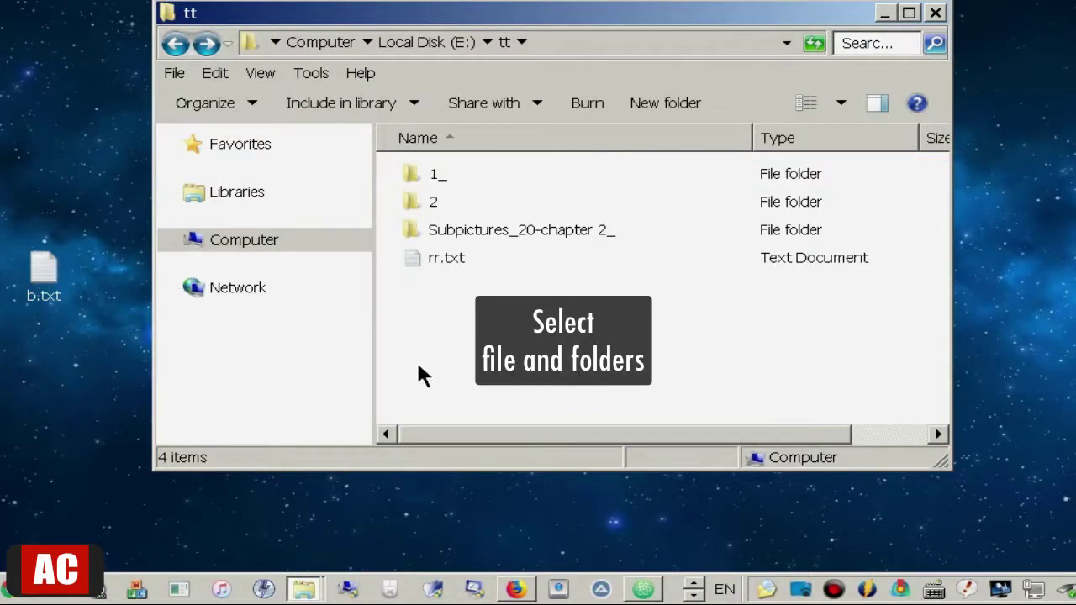
{"action": "left_click_drag", "start_coordinate": [418, 364], "coordinate": [538, 174]}
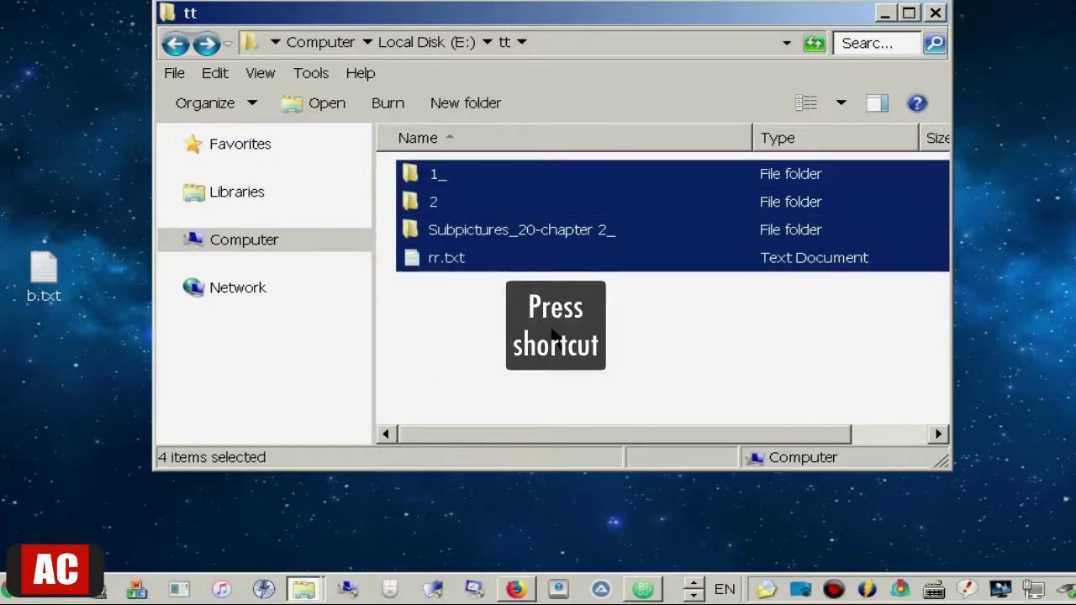
{"action": "key", "text": "F2"}
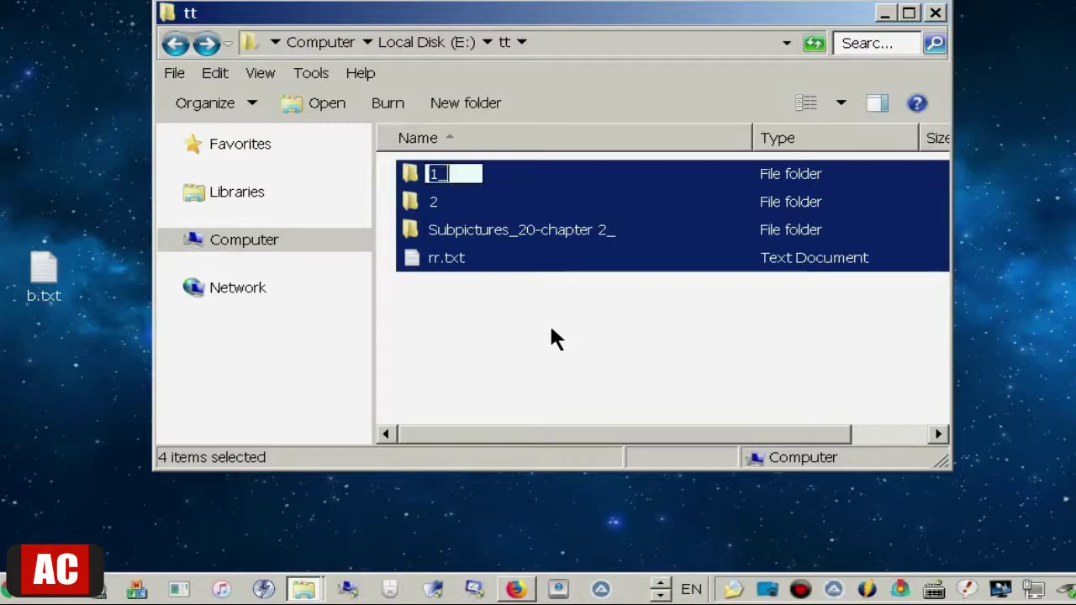
{"action": "key", "text": "Escape"}
{"action": "key", "text": "ctrl+x"}
{"action": "key", "text": "ctrl+shift+n"}
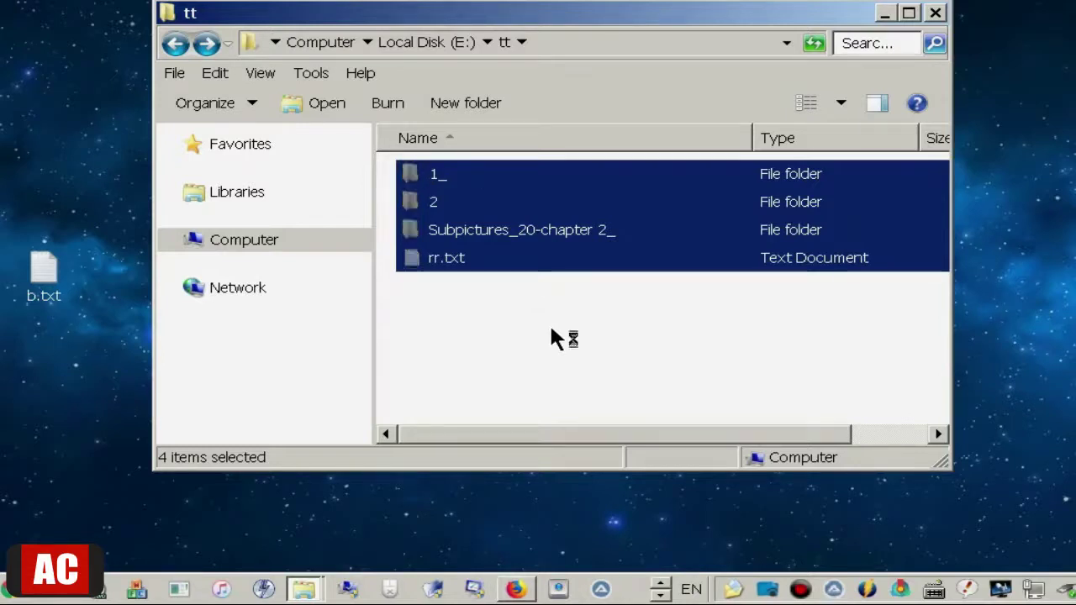
{"action": "type", "text": "1__"}
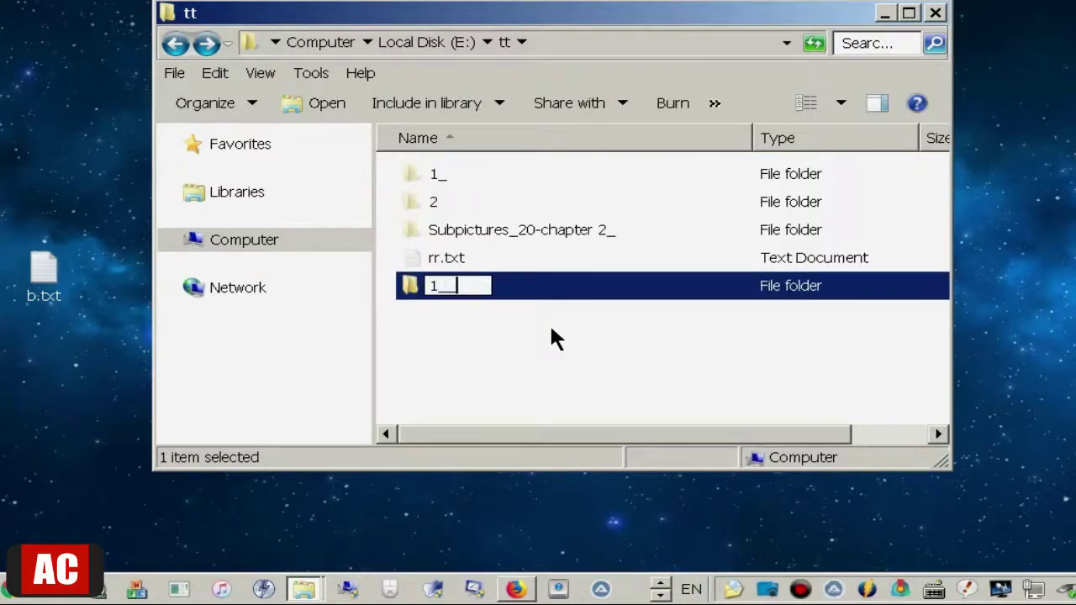
{"action": "key", "text": "Return"}
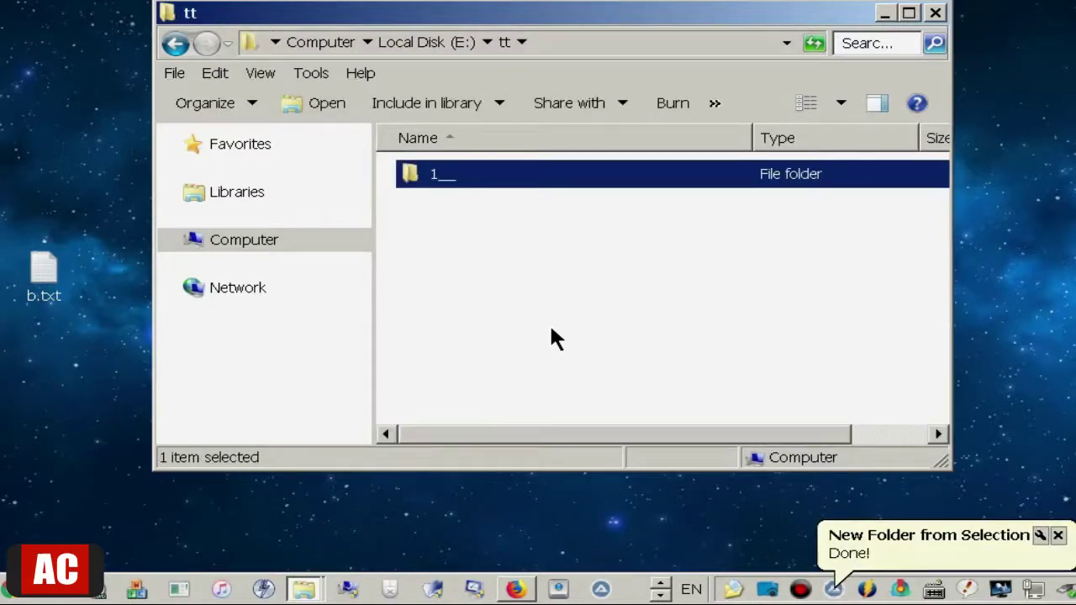
{"action": "double_click", "coordinate": [470, 178]}
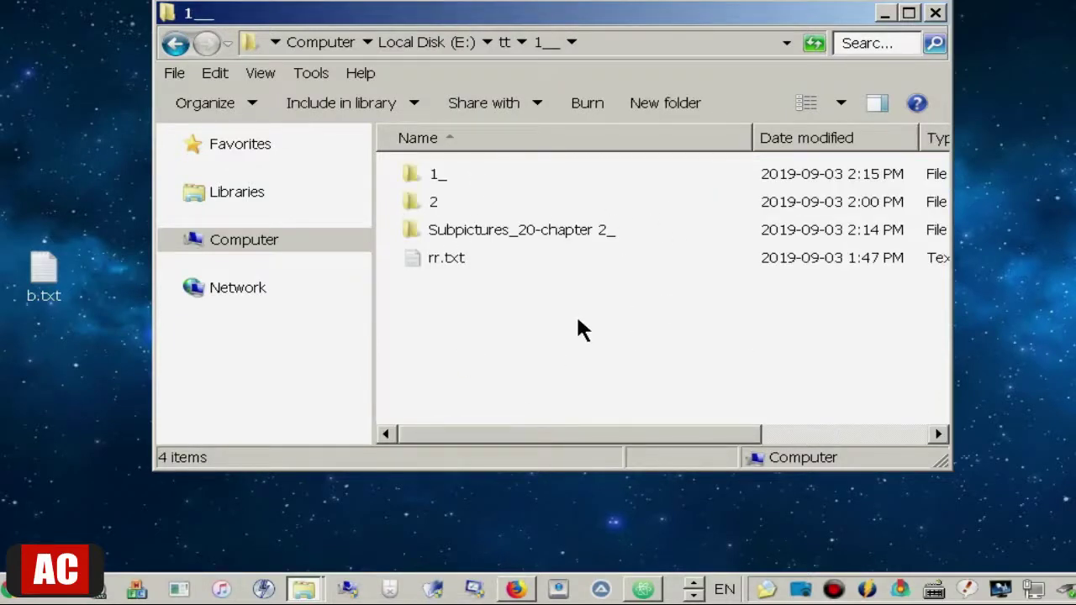
{"action": "left_click", "coordinate": [175, 44]}
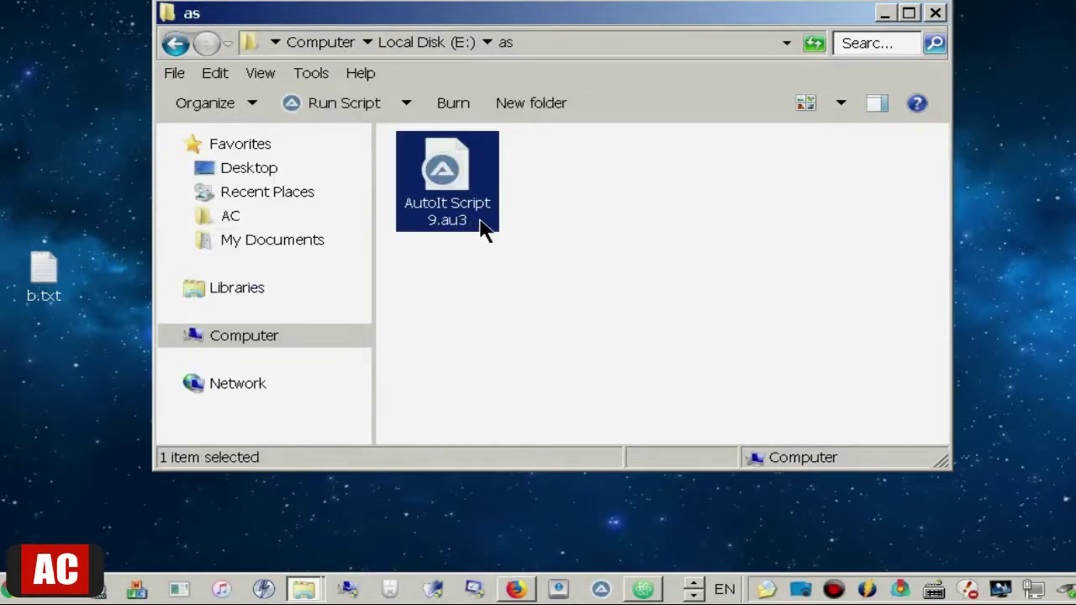
- Open AutoIt Script 9.au3 from the as folder for editing and locate the $ask_for_name_of_folder setting under user options
{"action": "right_click", "coordinate": [484, 229]}
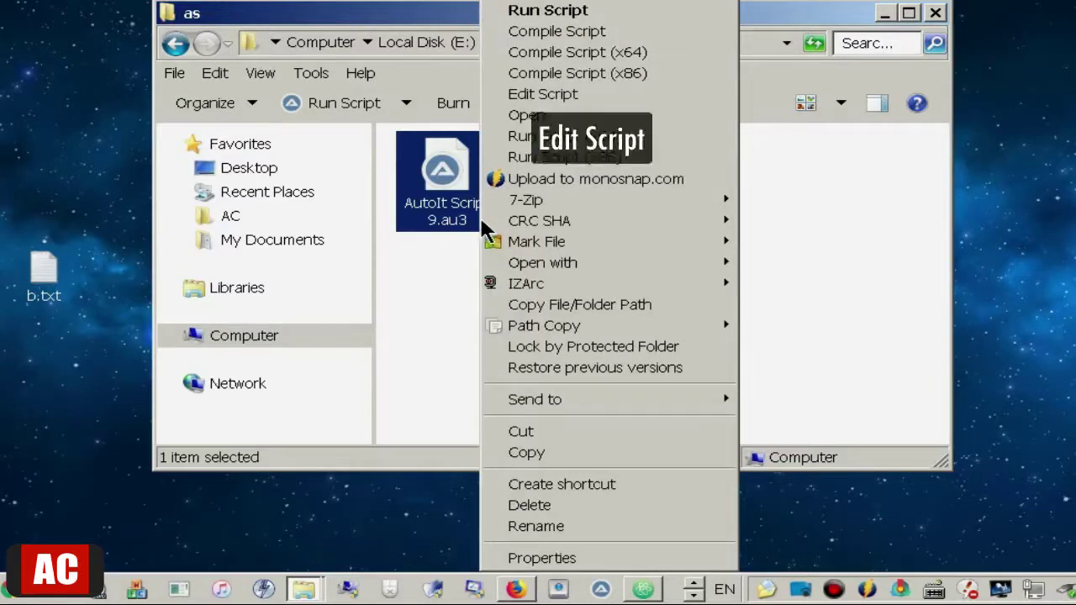
{"action": "left_click", "coordinate": [664, 101]}
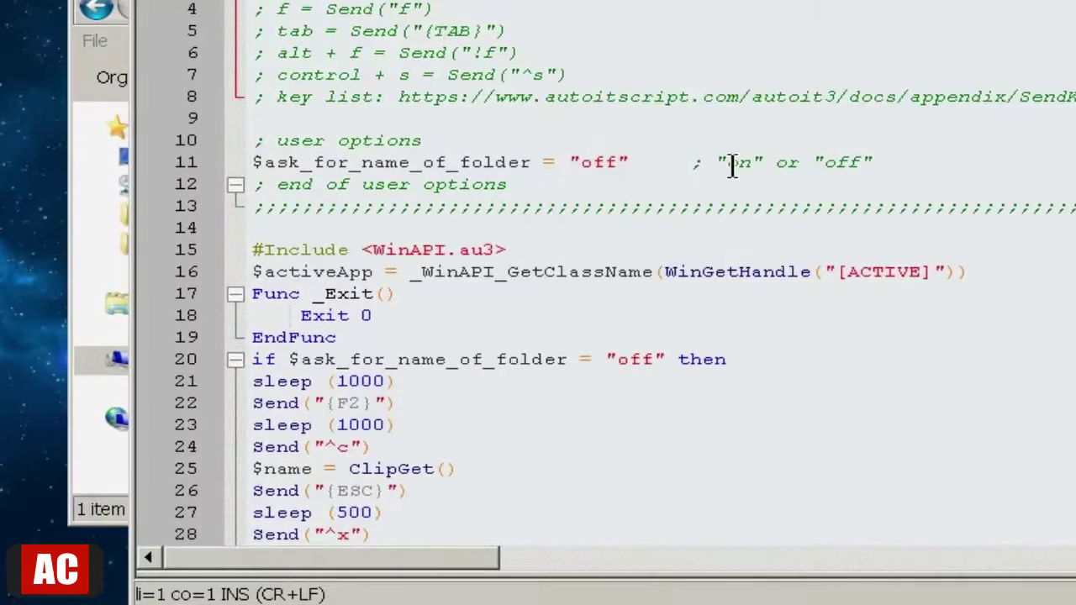
{"action": "left_click", "coordinate": [281, 140]}
{"action": "key", "text": "Home"}
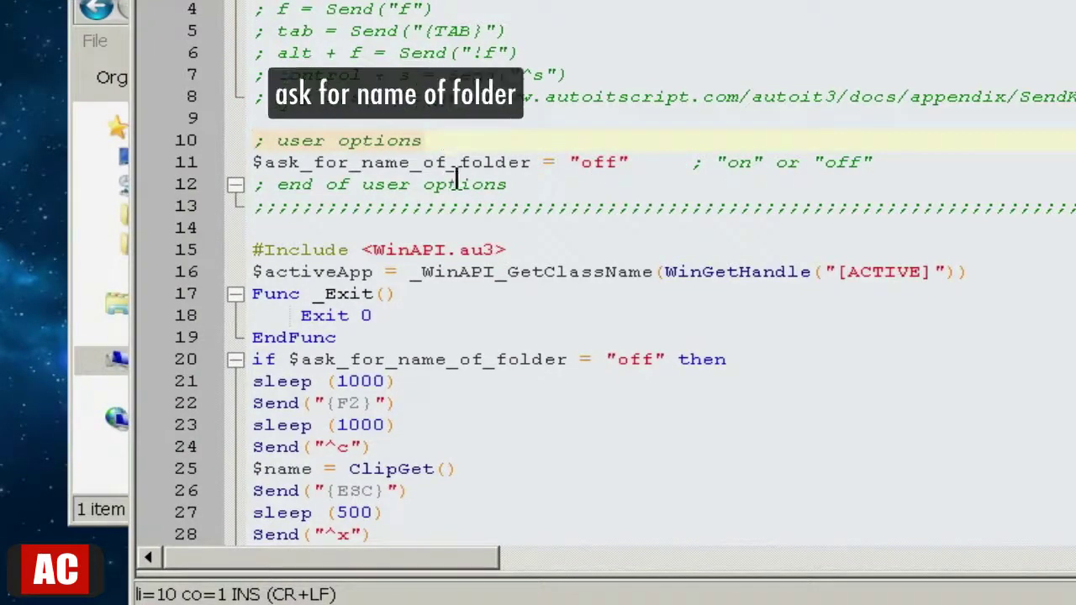
{"action": "left_click", "coordinate": [521, 163]}
{"action": "left_click", "coordinate": [350, 163]}
{"action": "left_click", "coordinate": [278, 162]}
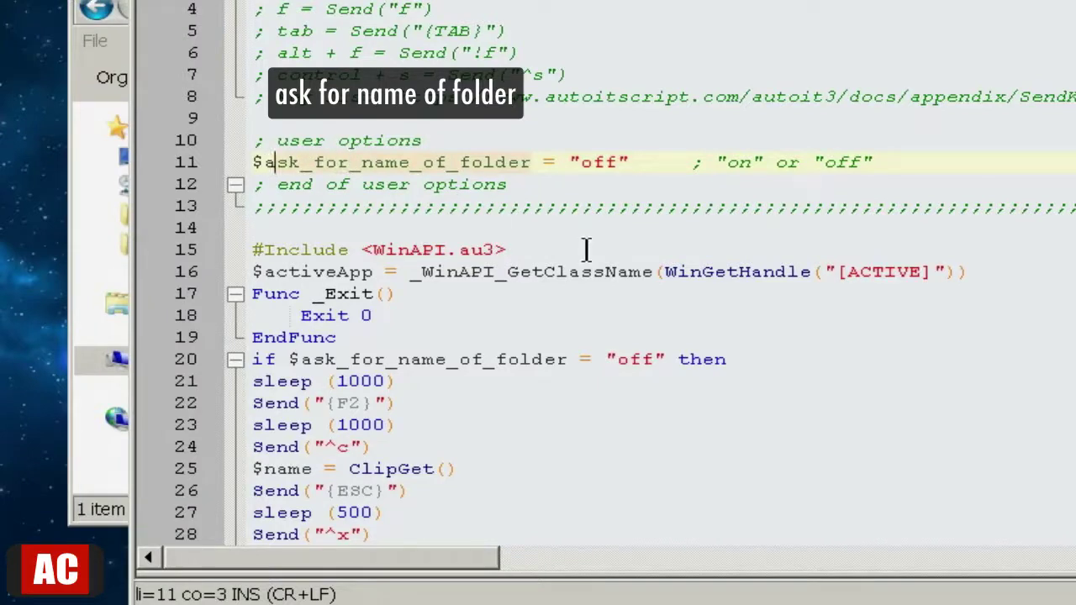
- Set $ask_for_name_of_folder to "on" on line 11 and save the script
{"action": "left_click", "coordinate": [616, 162]}
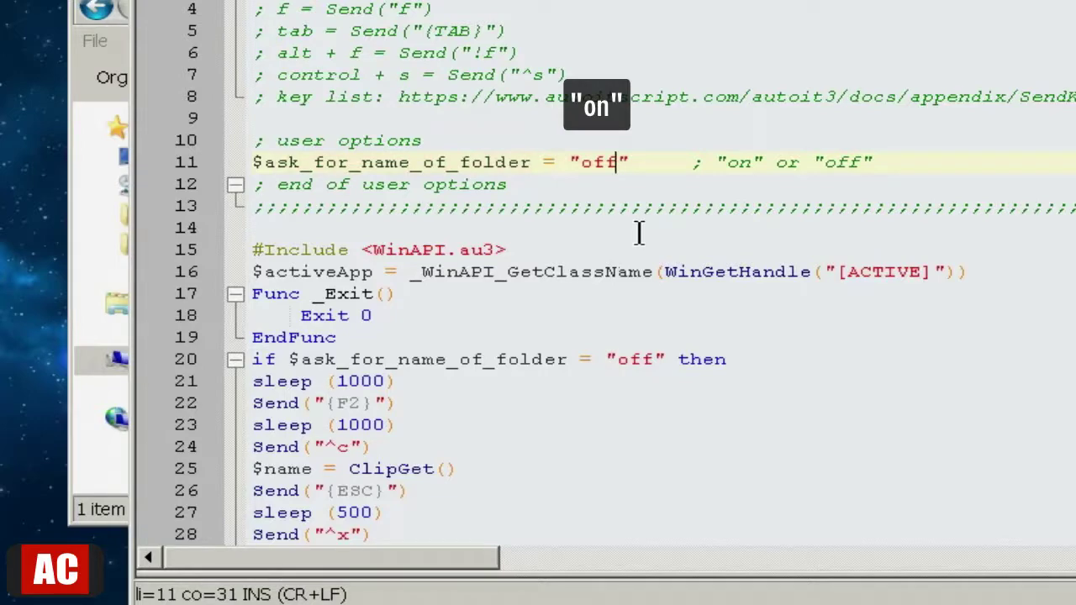
{"action": "key", "text": "BackSpace"}
{"action": "key", "text": "BackSpace"}
{"action": "type", "text": "n"}
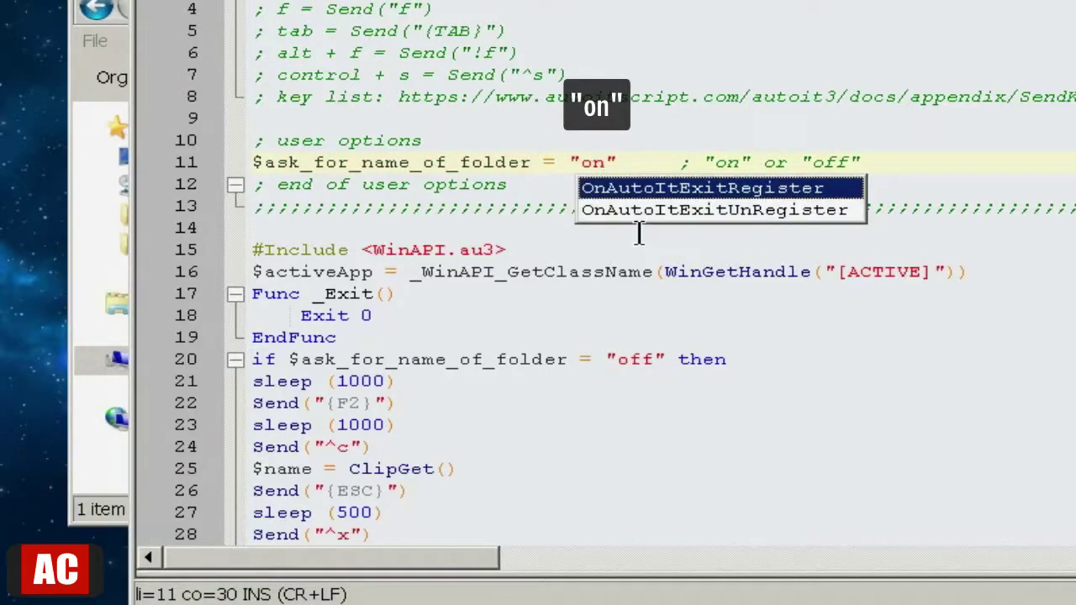
{"action": "key", "text": "Escape"}
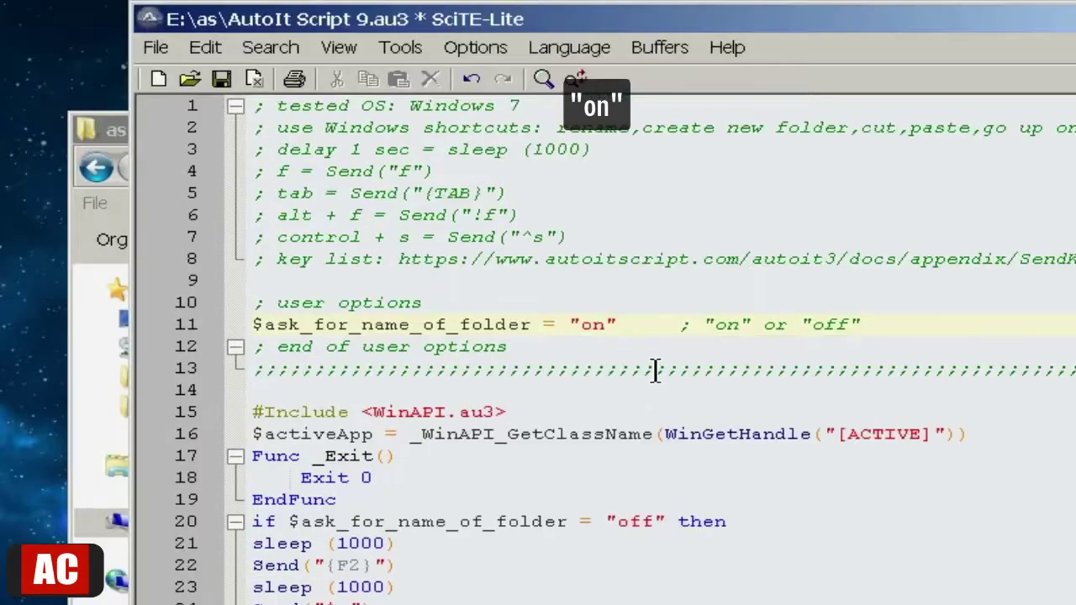
{"action": "left_click", "coordinate": [221, 78]}
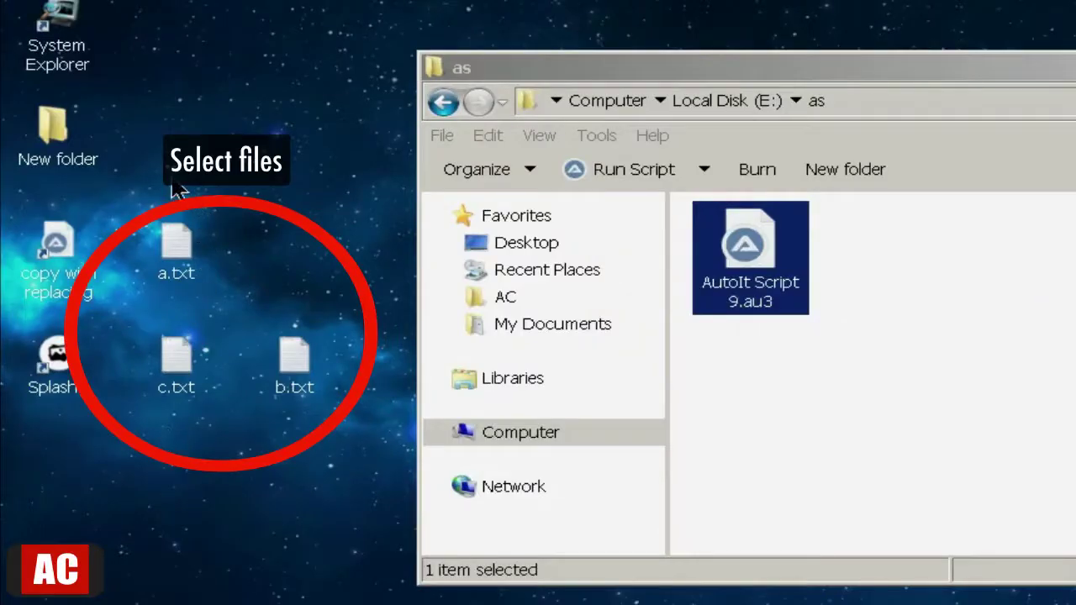
- Move the desktop files a.txt, b.txt and c.txt into a new folder named "ask" using the script shortcut
{"action": "left_click_drag", "start_coordinate": [171, 187], "coordinate": [322, 413]}
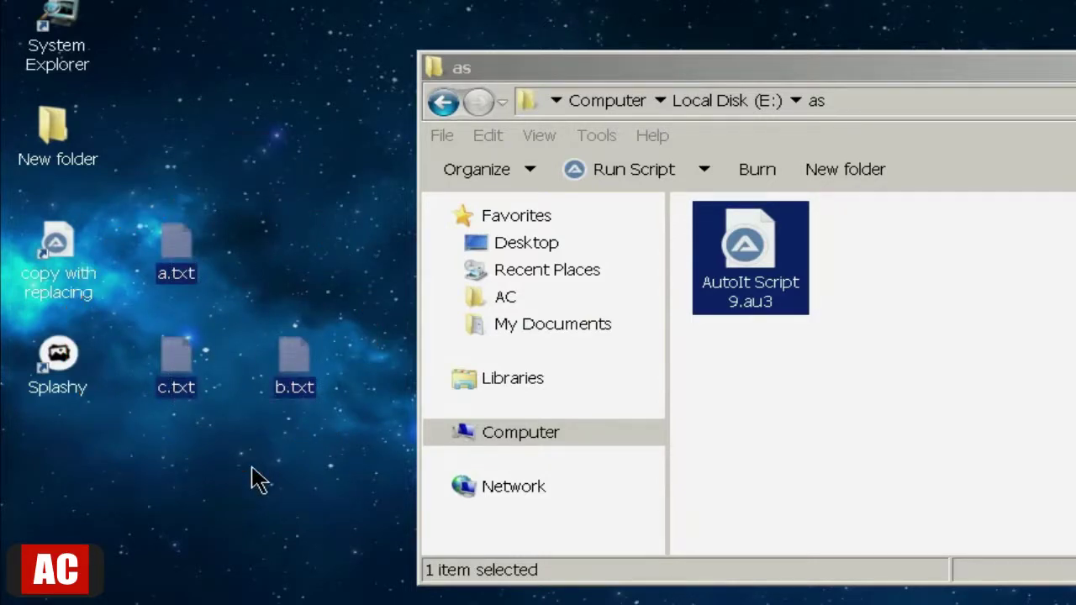
{"action": "key", "text": "ctrl+shift+n"}
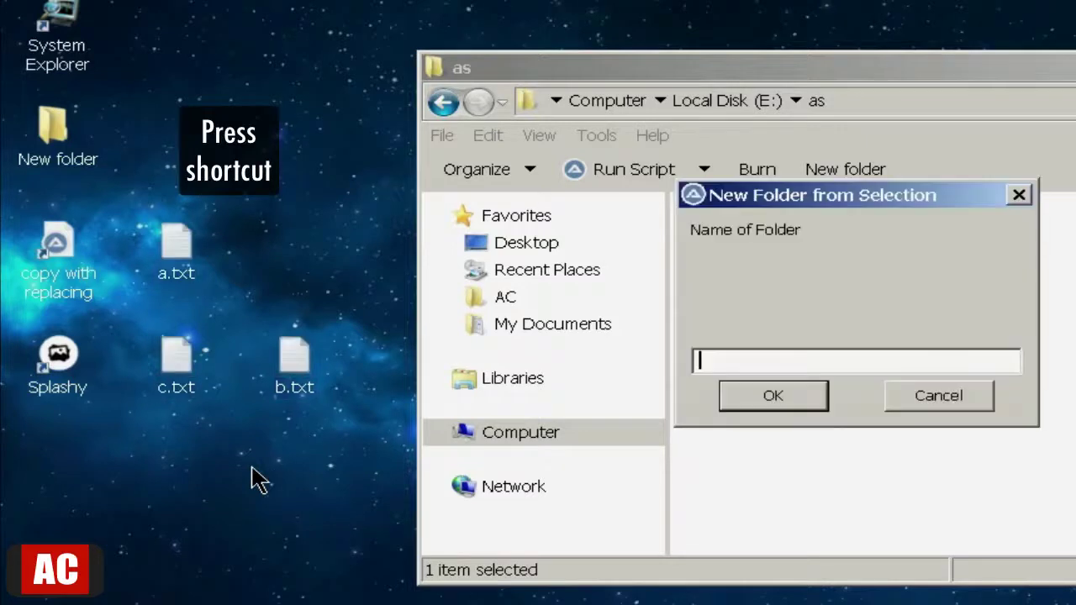
{"action": "type", "text": "ask"}
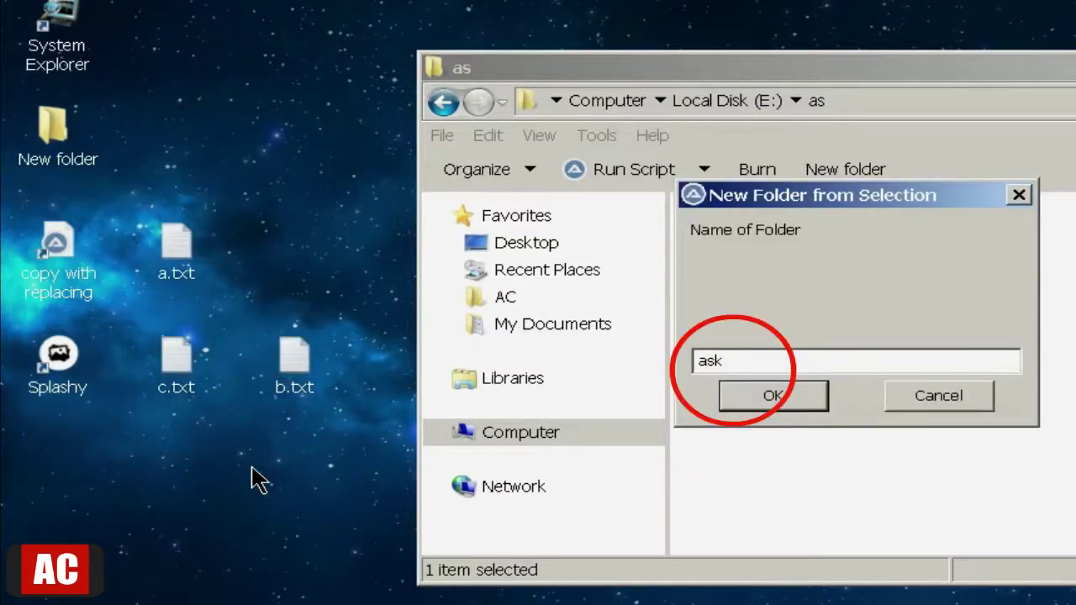
{"action": "left_click", "coordinate": [772, 399]}
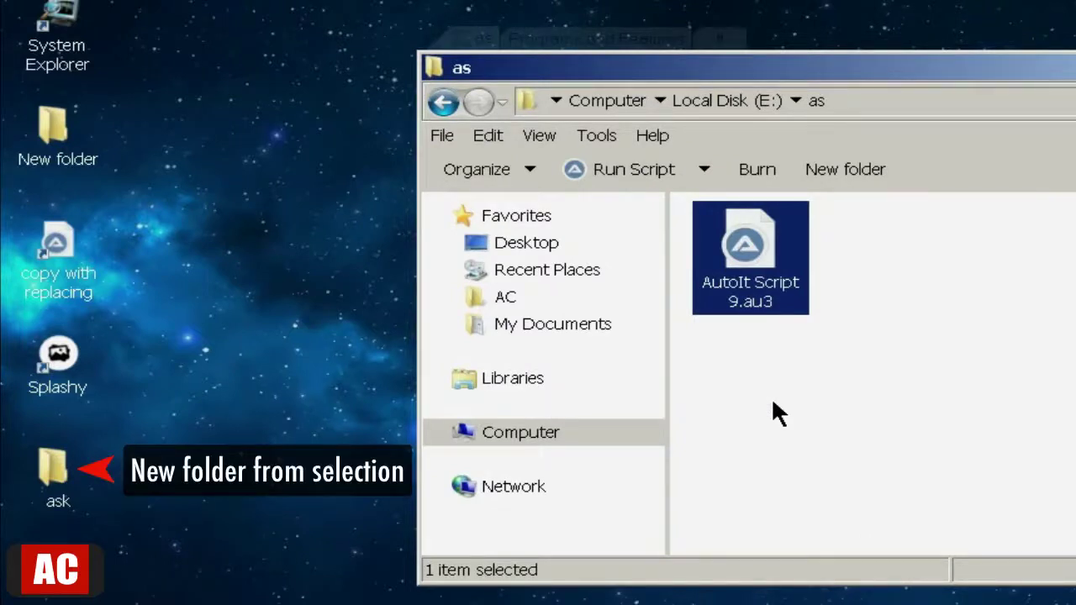
- Open the ask folder on the desktop and examine its contents
{"action": "left_click", "coordinate": [48, 478]}
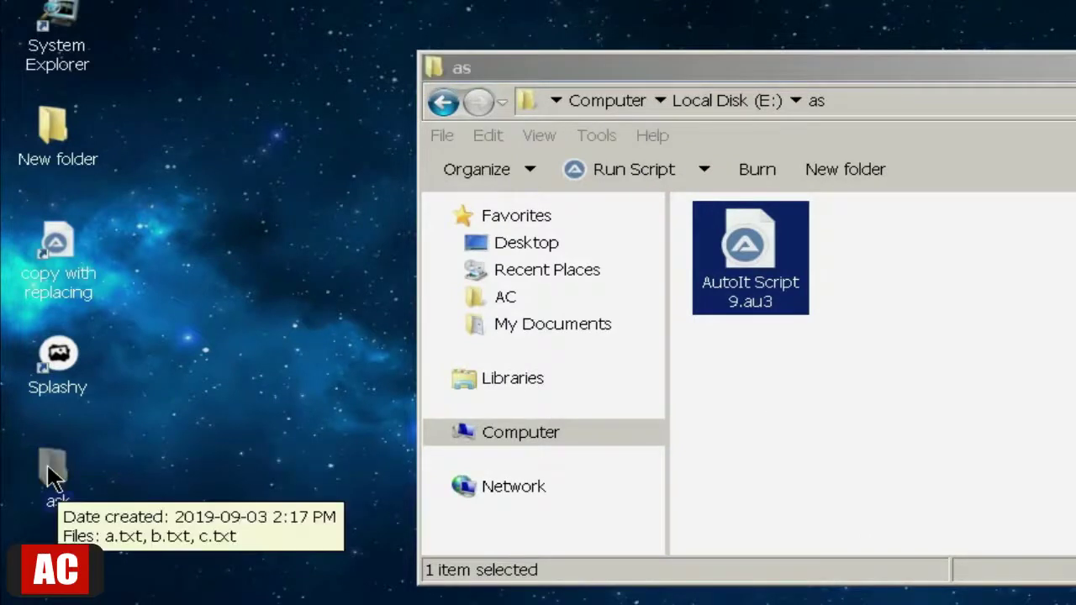
{"action": "double_click", "coordinate": [49, 477]}
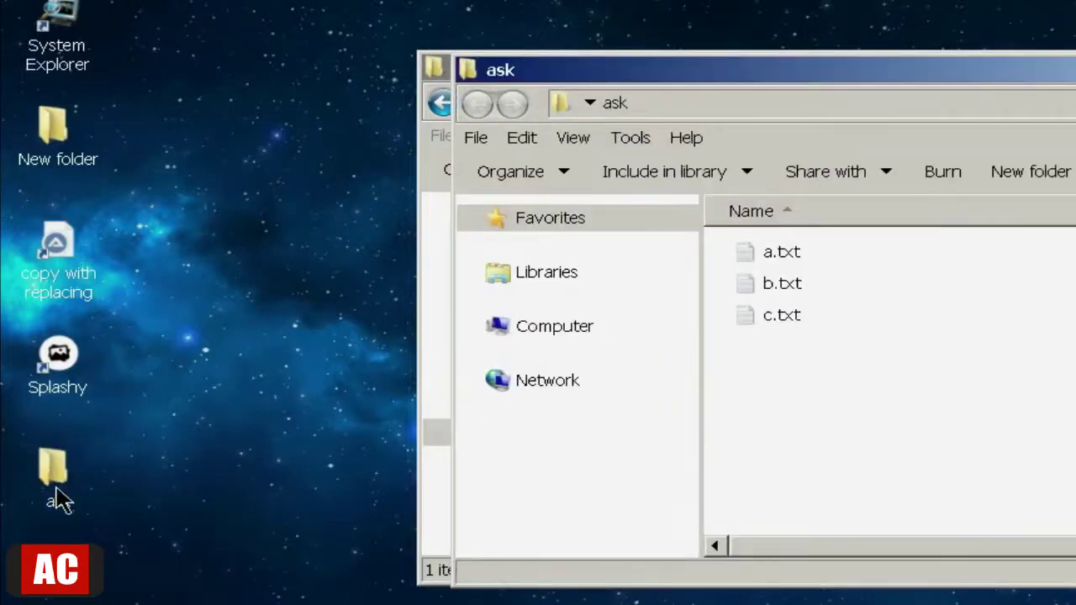
{"action": "left_click_drag", "start_coordinate": [801, 65], "coordinate": [940, 55]}
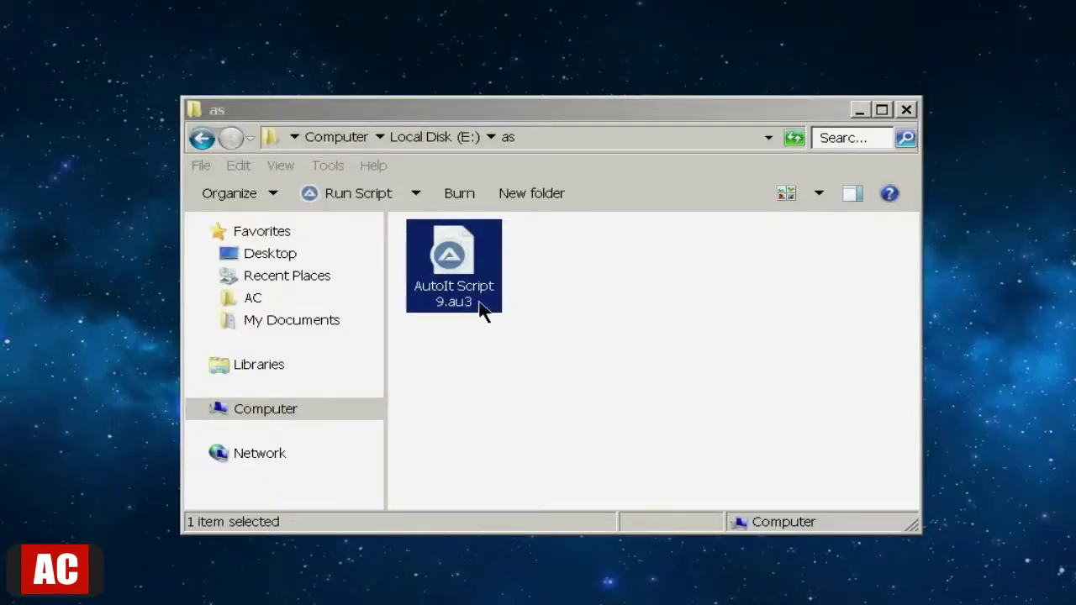
- Reopen AutoIt Script 9.au3 for editing and set $ask_for_name_of_folder to "off"
{"action": "right_click", "coordinate": [483, 309]}
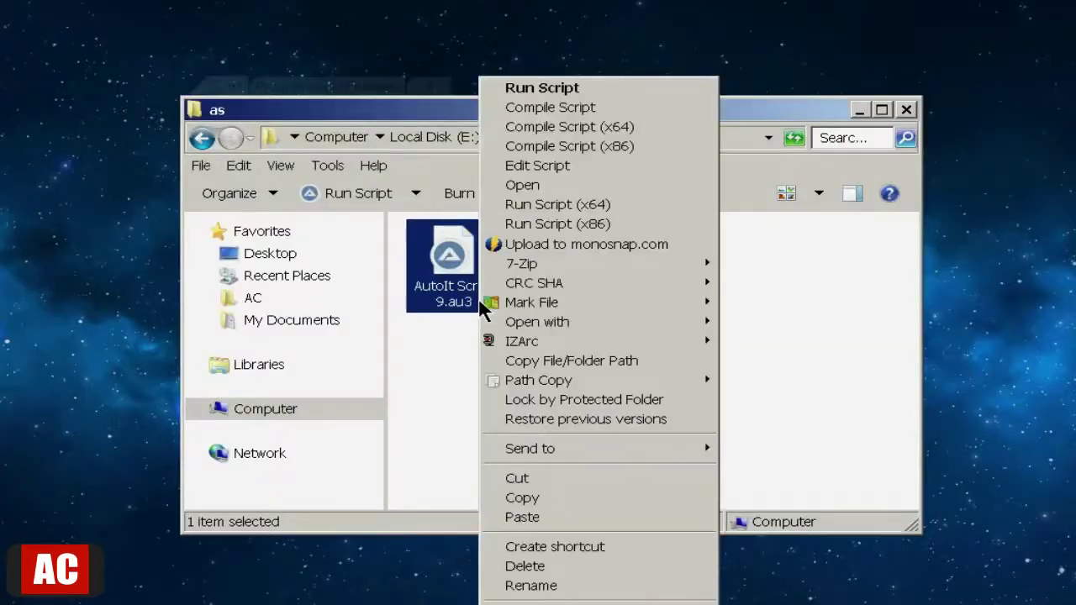
{"action": "left_click", "coordinate": [600, 166]}
{"action": "left_click", "coordinate": [589, 258]}
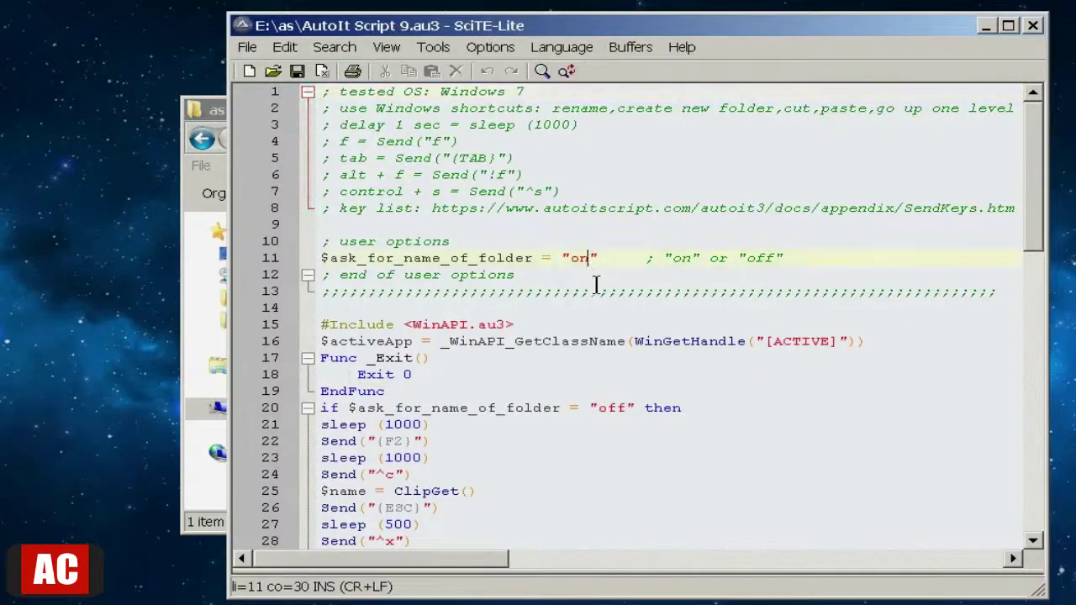
{"action": "key", "text": "BackSpace"}
{"action": "type", "text": "ff"}
- Examine the script code below the user options, covering the "off" and "on" branches of $ask_for_name_of_folder
{"action": "scroll", "coordinate": [669, 317], "scroll_direction": "down", "scroll_amount": 1}
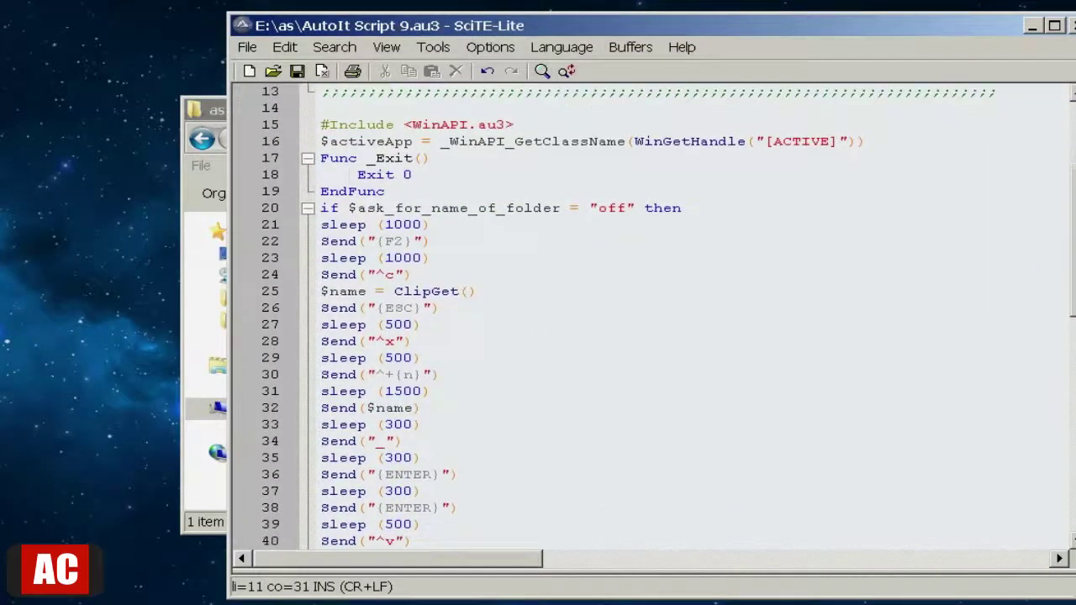
{"action": "scroll", "coordinate": [669, 317], "scroll_direction": "down", "scroll_amount": 2}
{"action": "scroll", "coordinate": [669, 317], "scroll_direction": "down", "scroll_amount": 1}
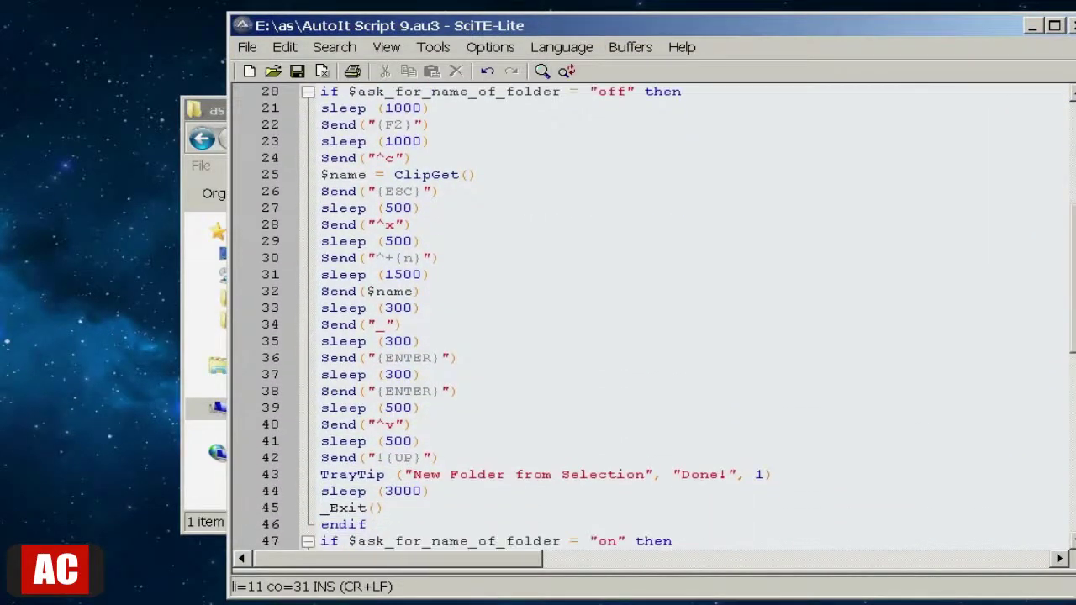
{"action": "scroll", "coordinate": [669, 317], "scroll_direction": "down", "scroll_amount": 3}
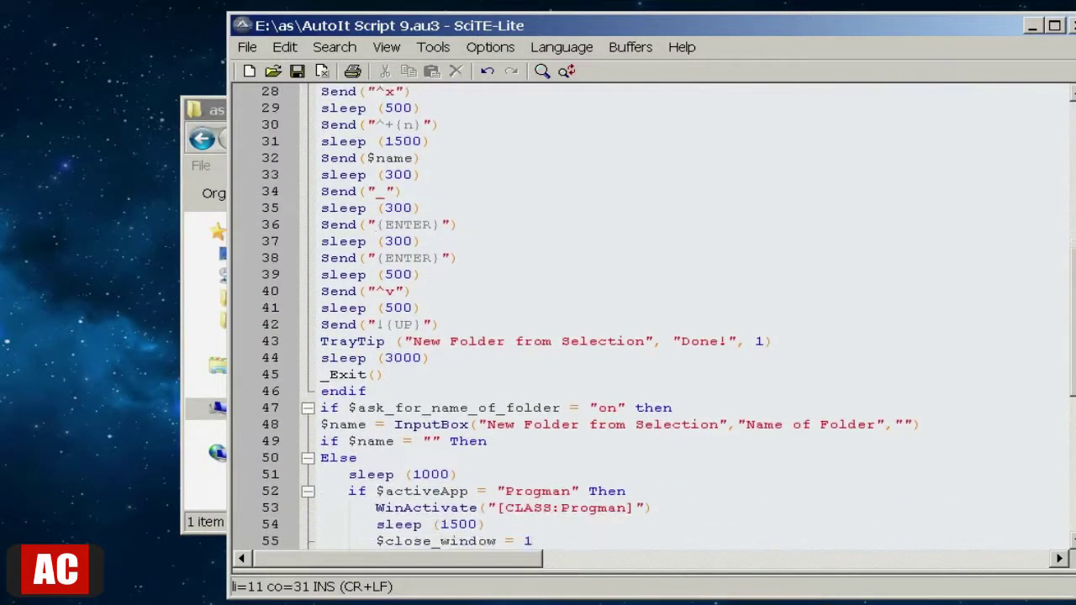
{"action": "scroll", "coordinate": [670, 317], "scroll_direction": "down", "scroll_amount": 1}
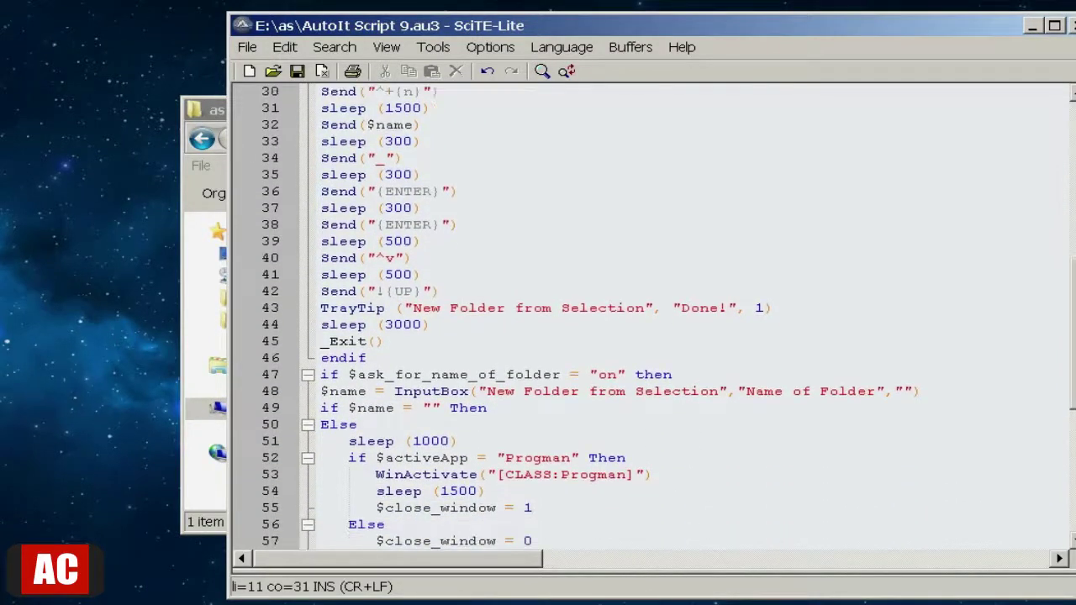
{"action": "scroll", "coordinate": [669, 317], "scroll_direction": "down", "scroll_amount": 3}
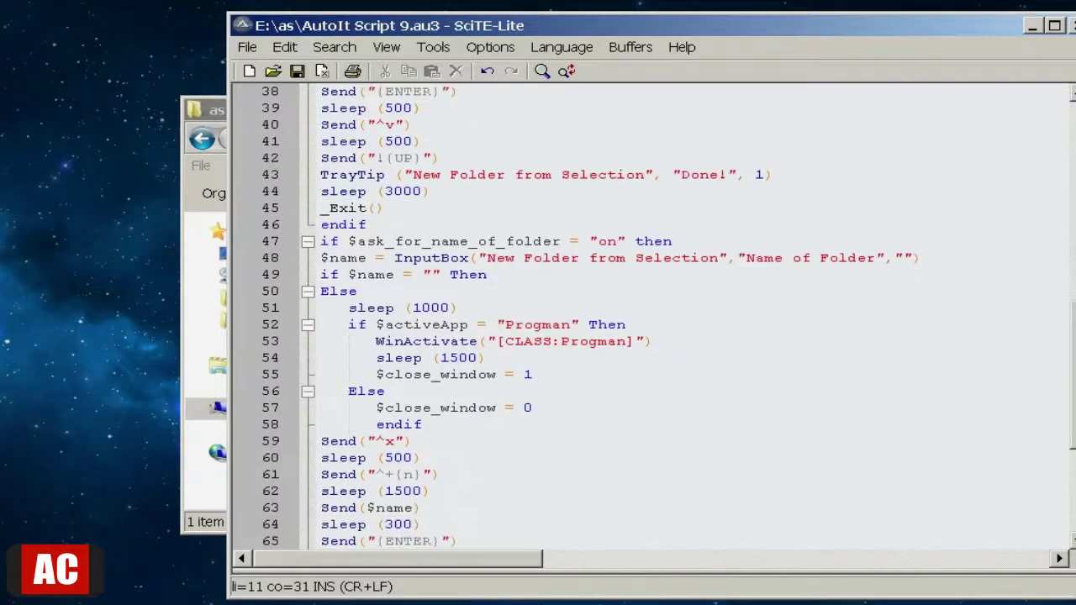
{"action": "scroll", "coordinate": [669, 317], "scroll_direction": "down", "scroll_amount": 1}
{"action": "scroll", "coordinate": [669, 317], "scroll_direction": "down", "scroll_amount": 4}
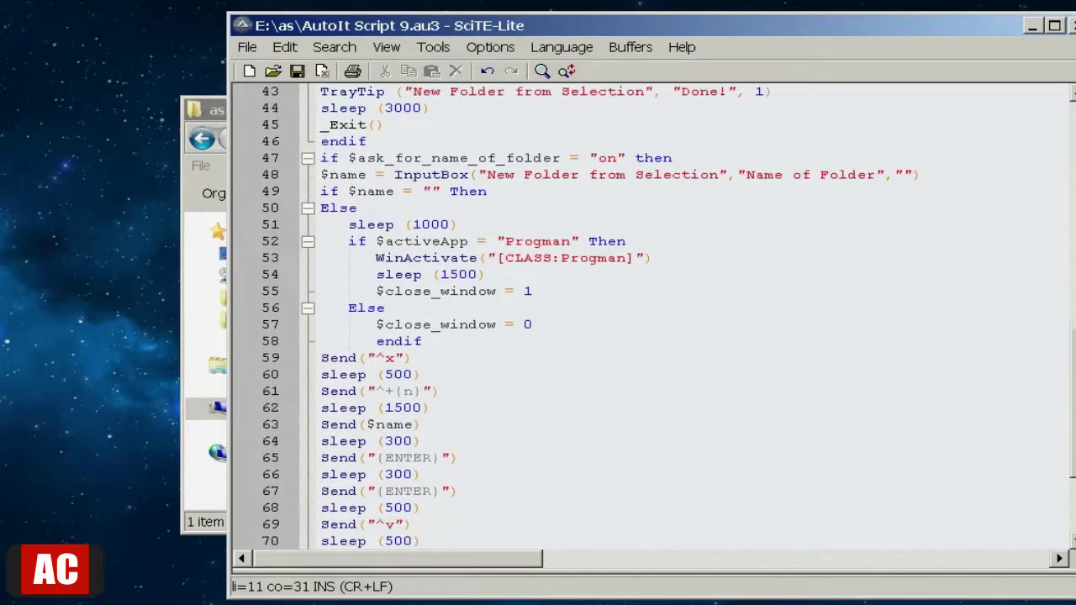